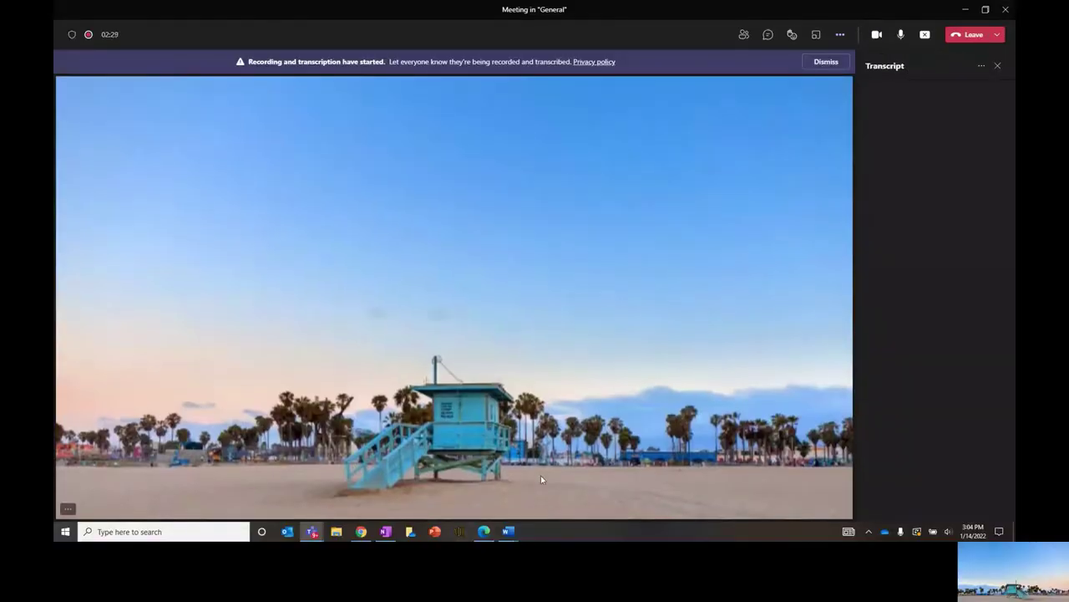
# Step: Bring the Chrome window showing Onshape up over the Teams meeting
pyautogui.click(363, 535)
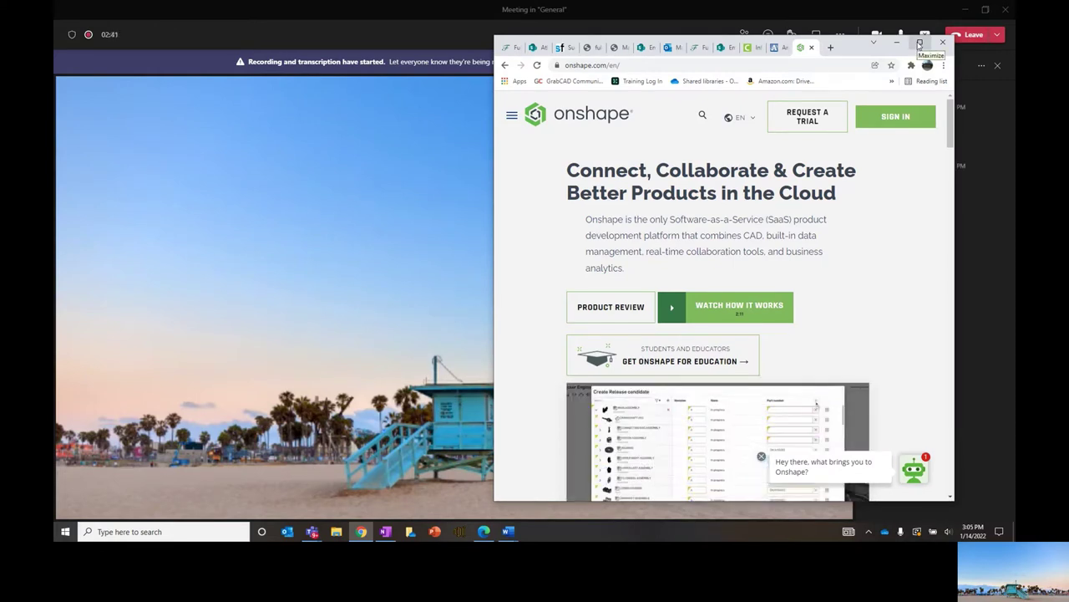
# Step: Maximize Chrome and sign in to Onshape with the saved credentials
pyautogui.click(919, 44)
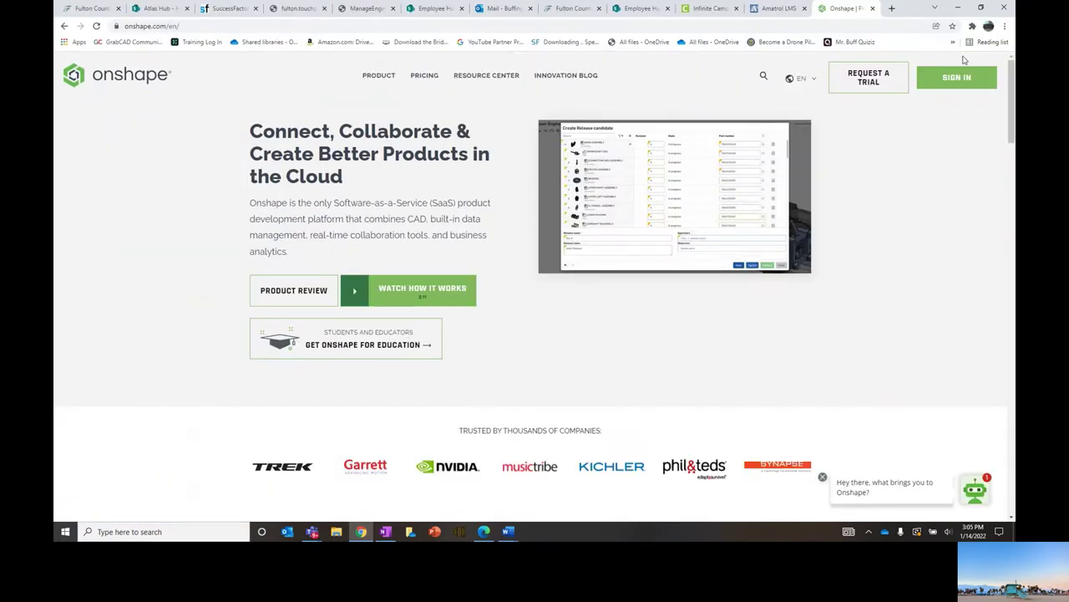
pyautogui.click(963, 77)
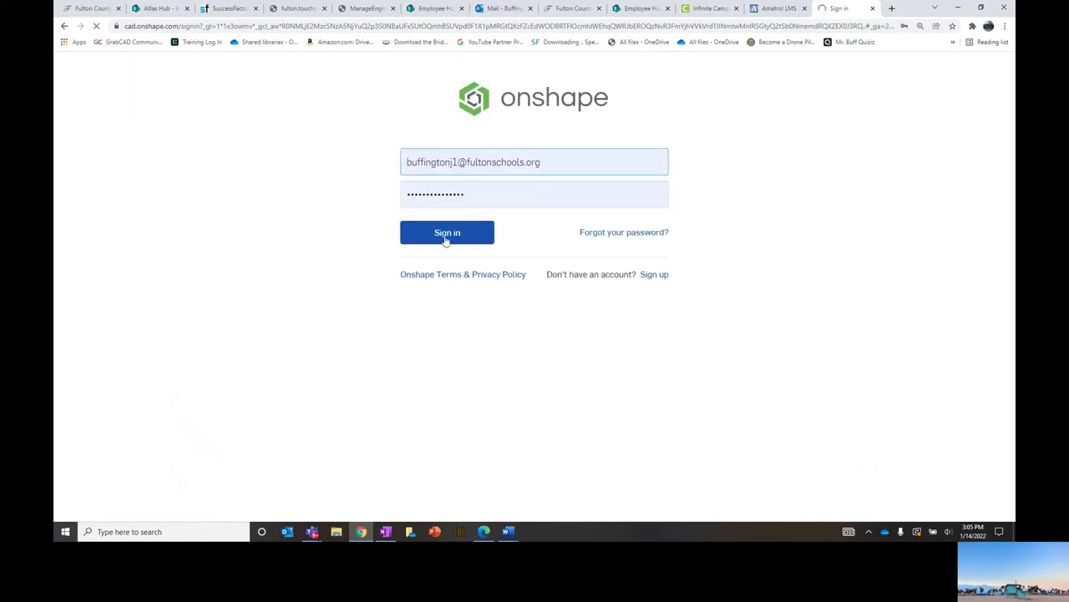
pyautogui.click(446, 239)
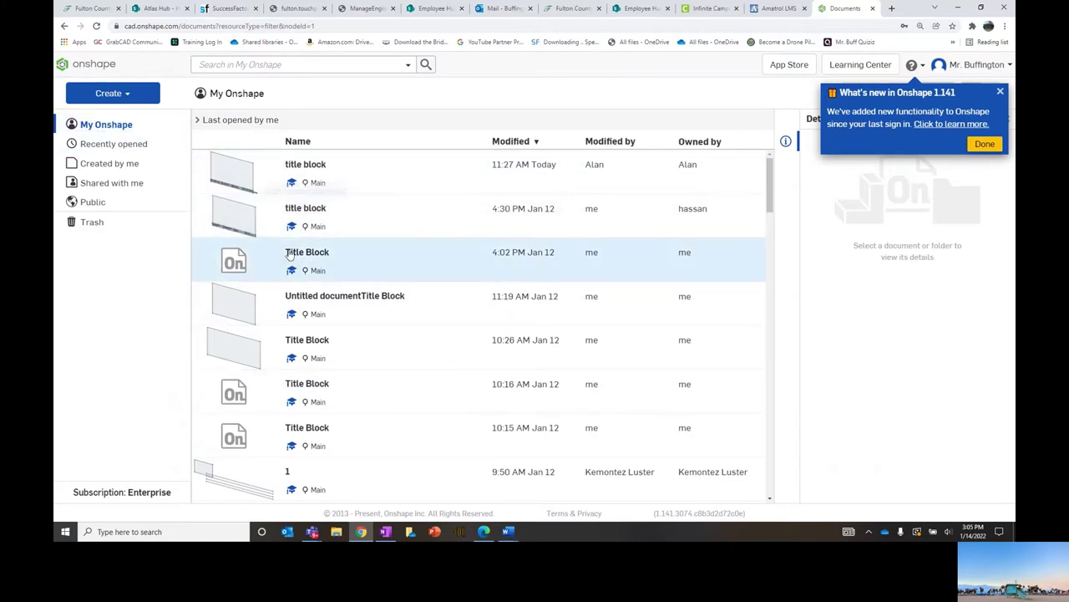
# Step: Dismiss the What's new notice and start a new document named 'Title Block'
pyautogui.click(1000, 92)
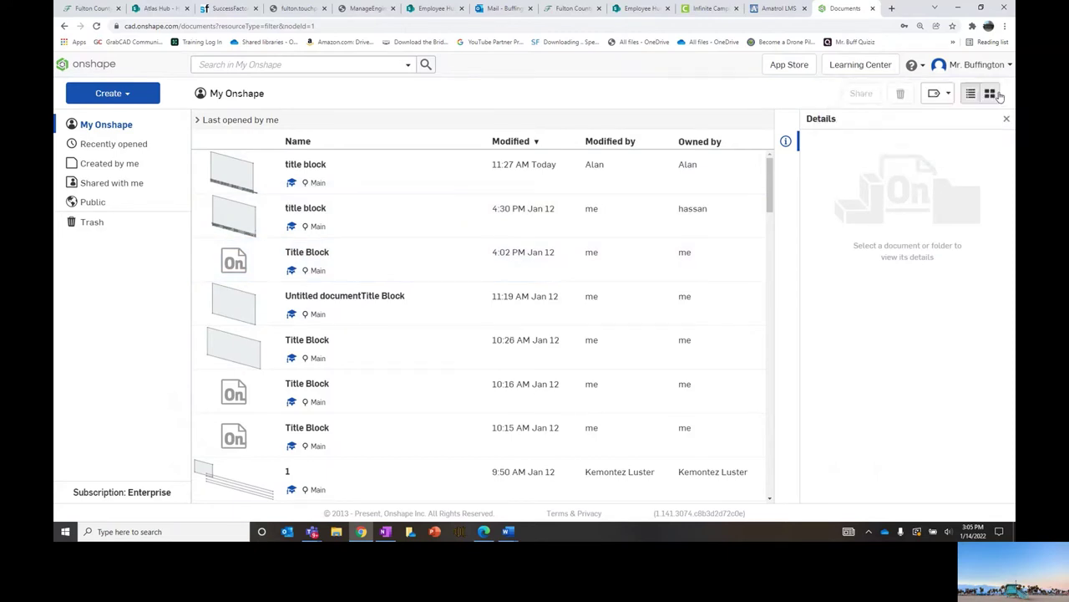
pyautogui.click(110, 93)
pyautogui.click(111, 94)
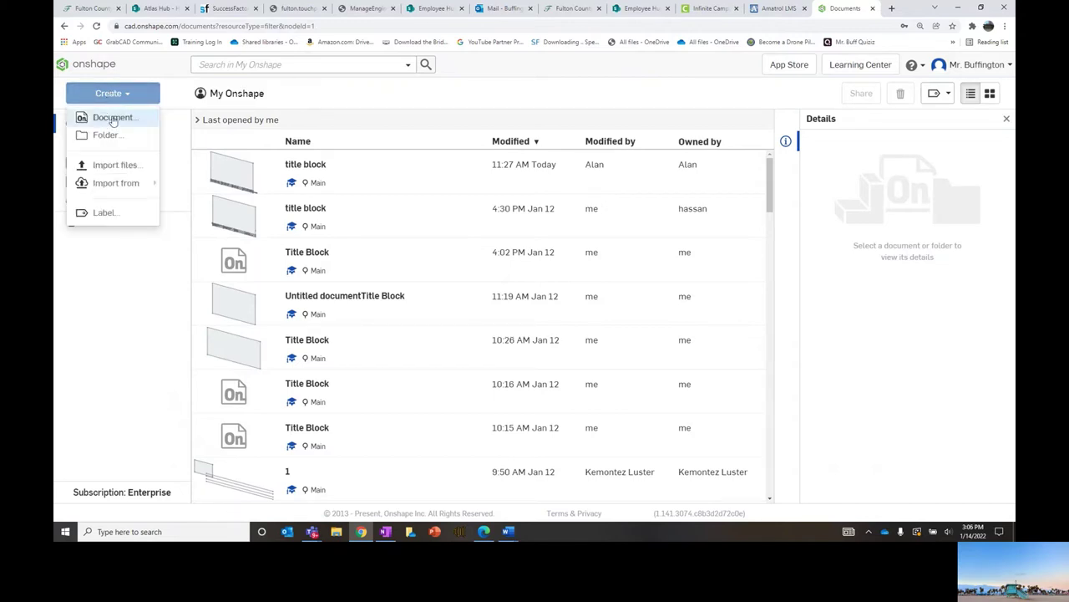
pyautogui.click(102, 118)
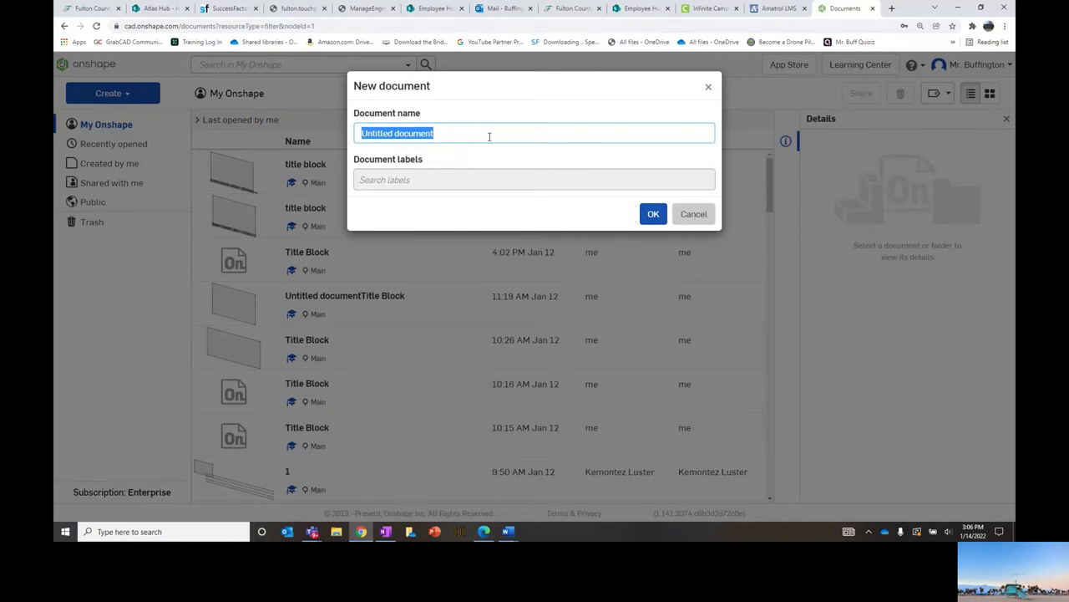
pyautogui.write('Title Blo')
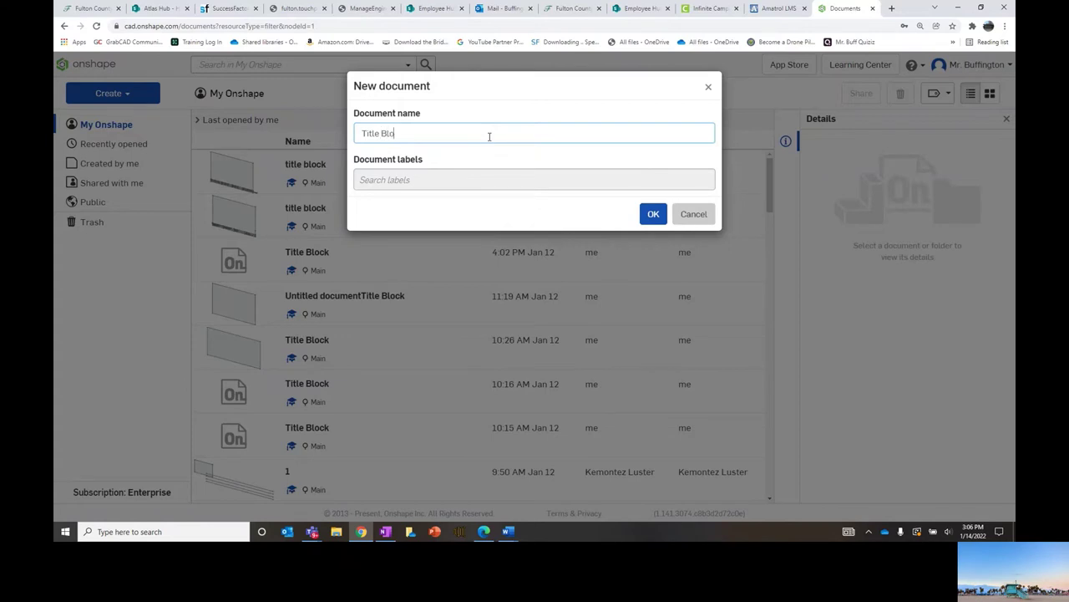
pyautogui.write('ck')
# Step: Create the Title Block document and begin Sketch 1 on the Front plane, viewed from the front
pyautogui.click(653, 215)
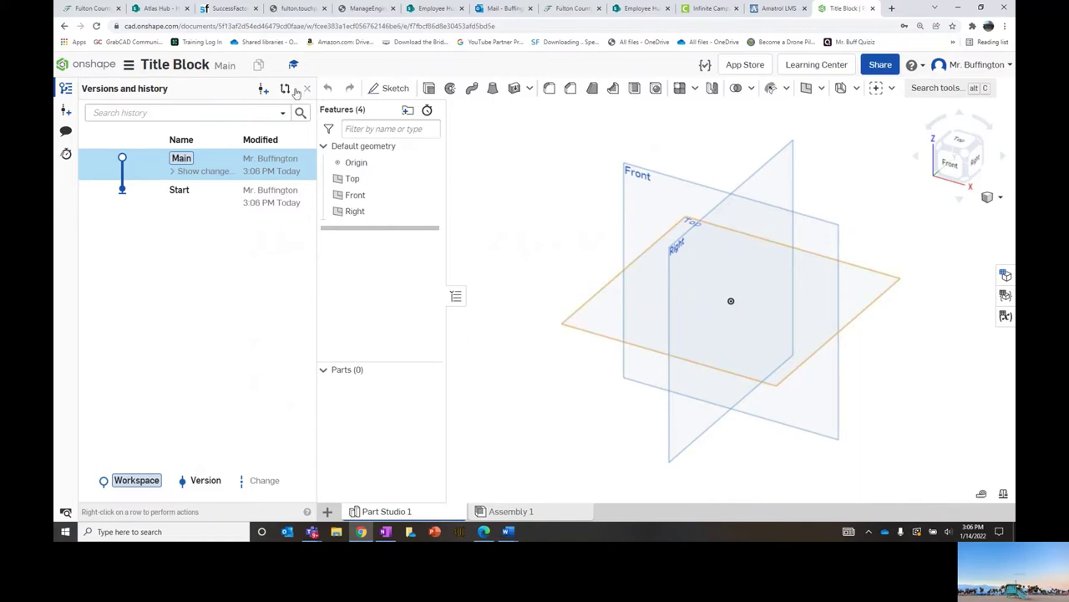
pyautogui.click(387, 89)
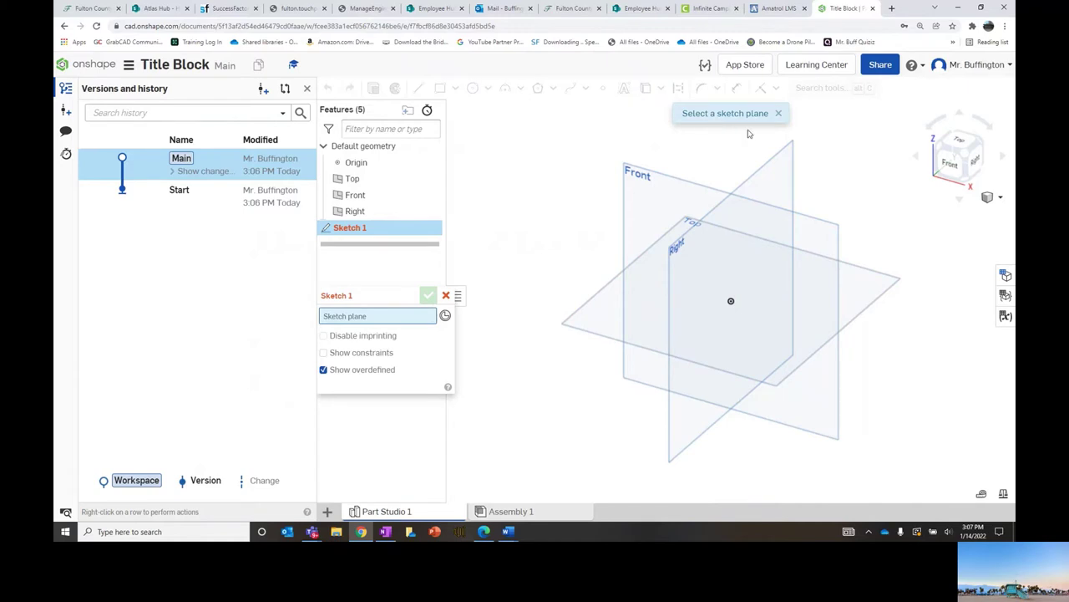
pyautogui.click(650, 201)
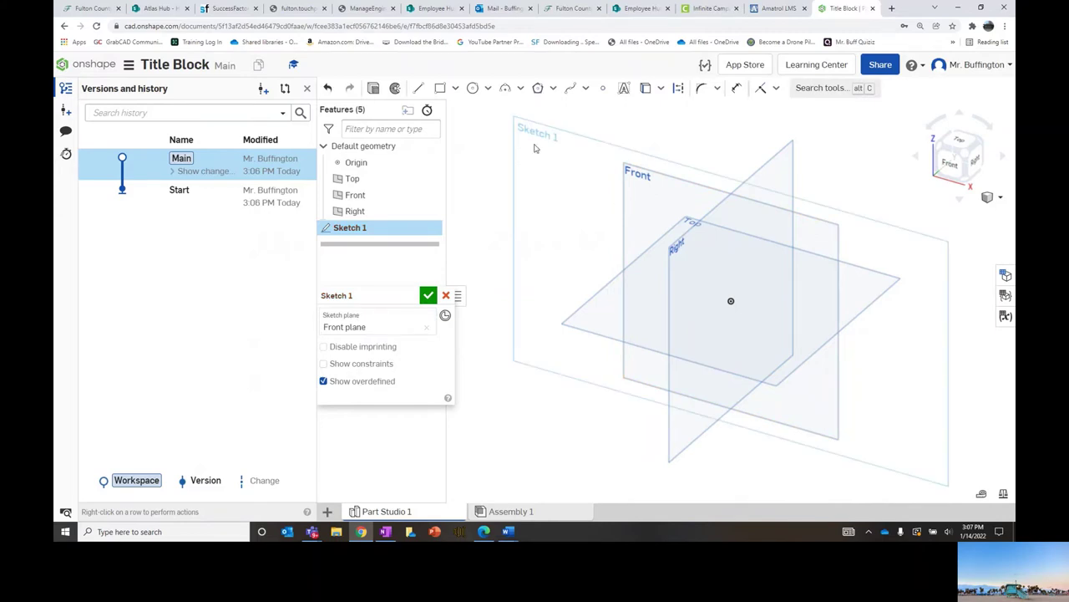
pyautogui.click(945, 164)
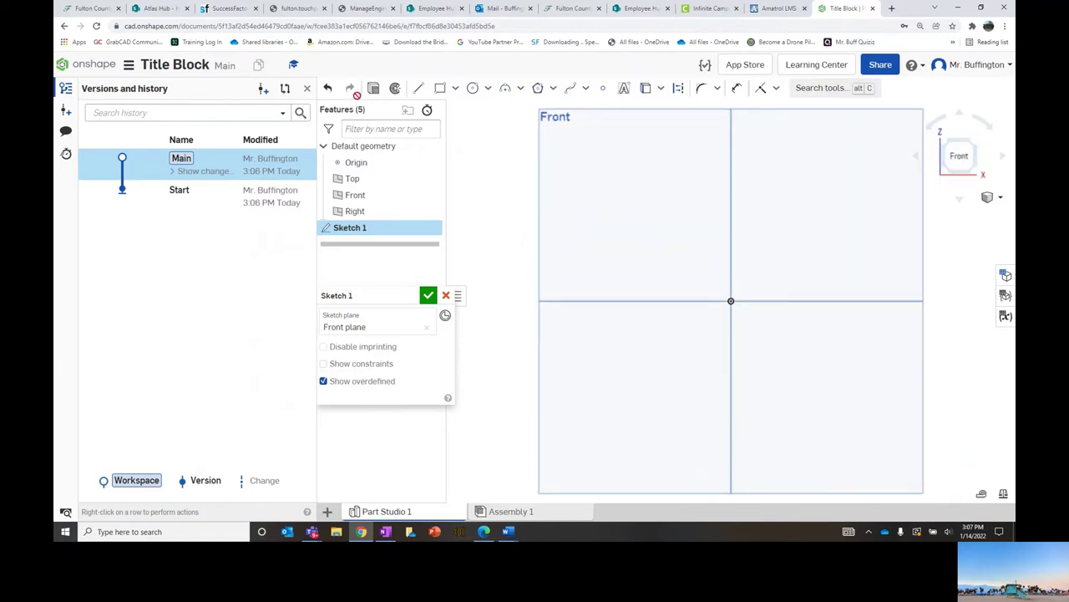
# Step: Draw a large corner rectangle around the origin
pyautogui.click(441, 92)
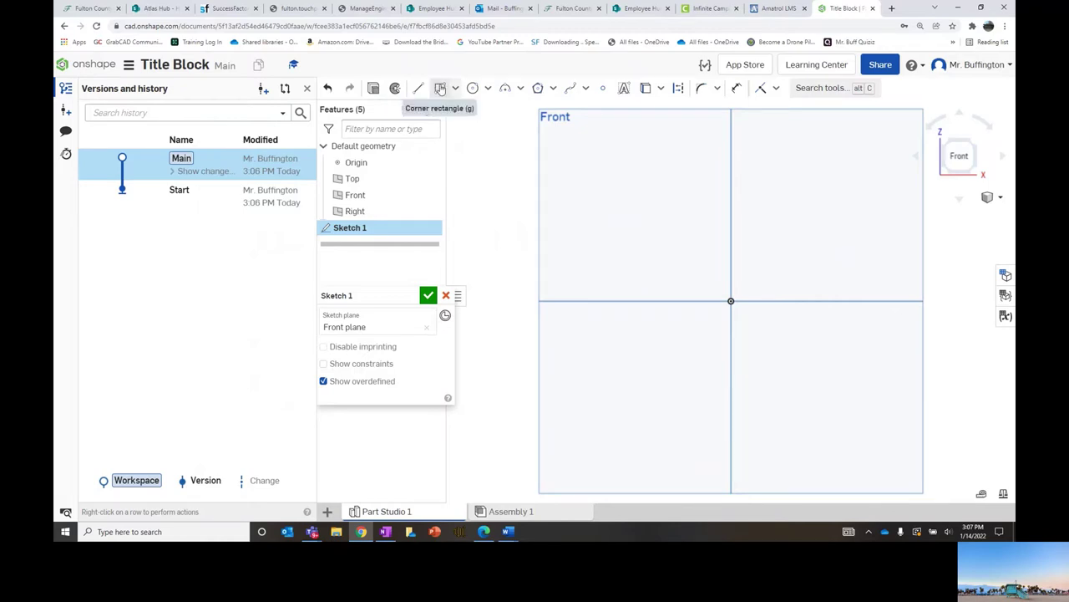
pyautogui.press('c')
pyautogui.click(440, 90)
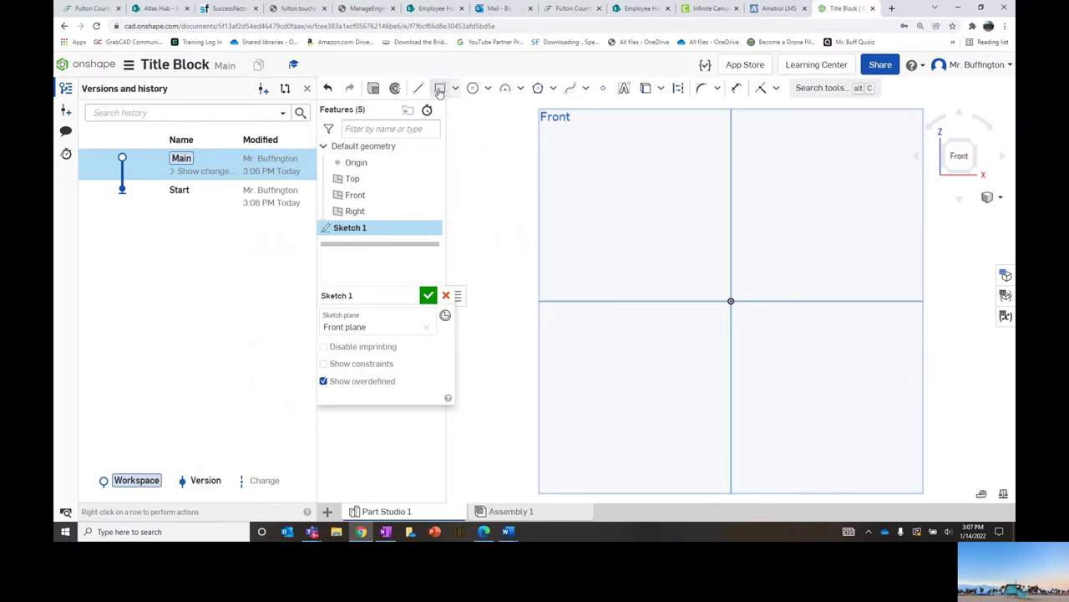
pyautogui.click(468, 158)
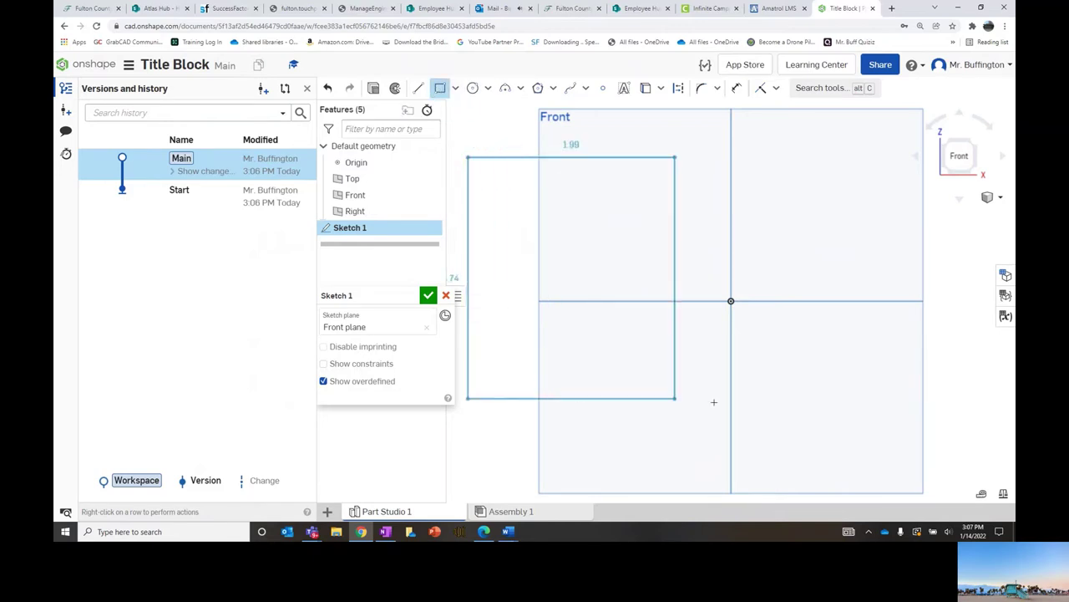
pyautogui.click(793, 407)
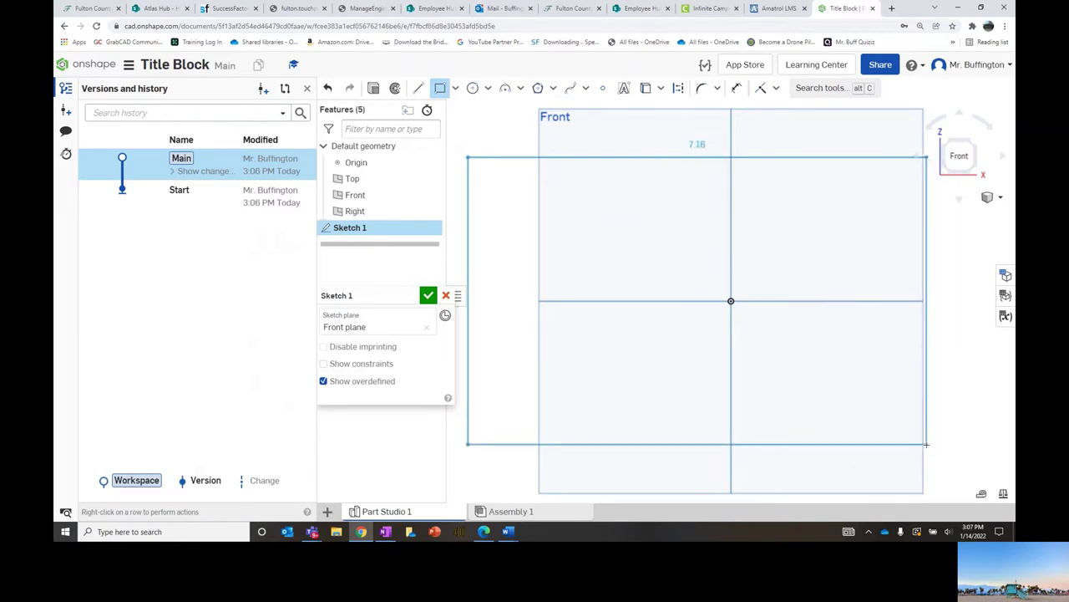
pyautogui.click(926, 443)
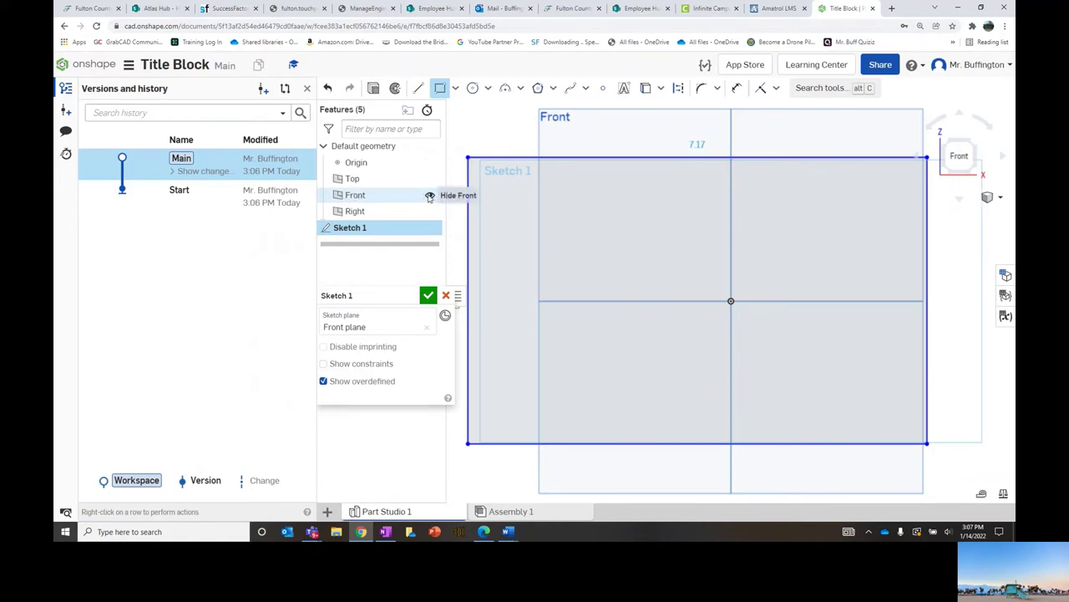
# Step: Hide the Front plane and exit the rectangle tool
pyautogui.click(429, 196)
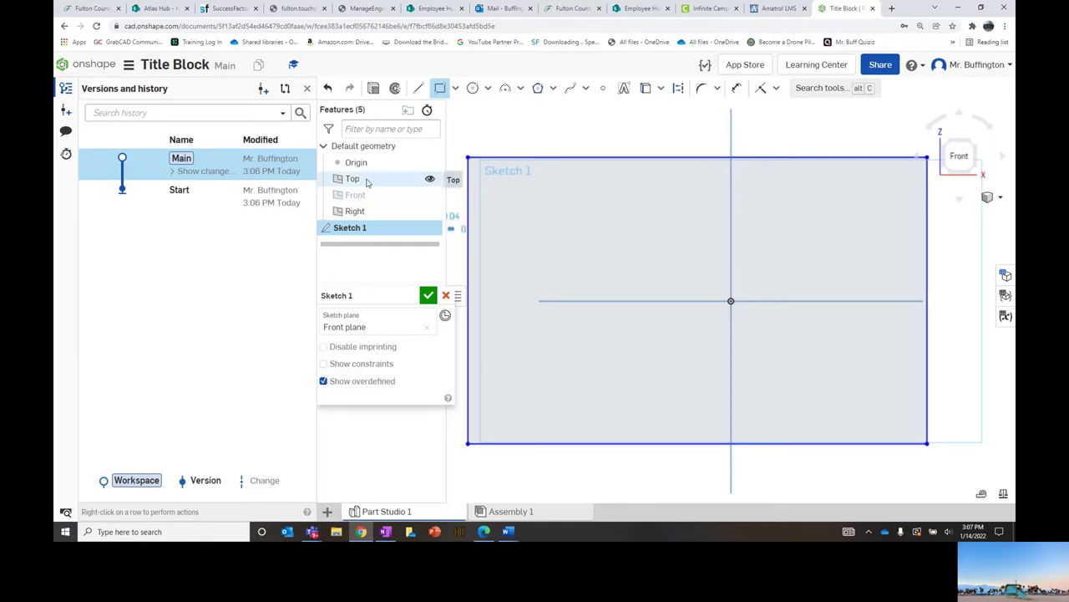
pyautogui.click(451, 227)
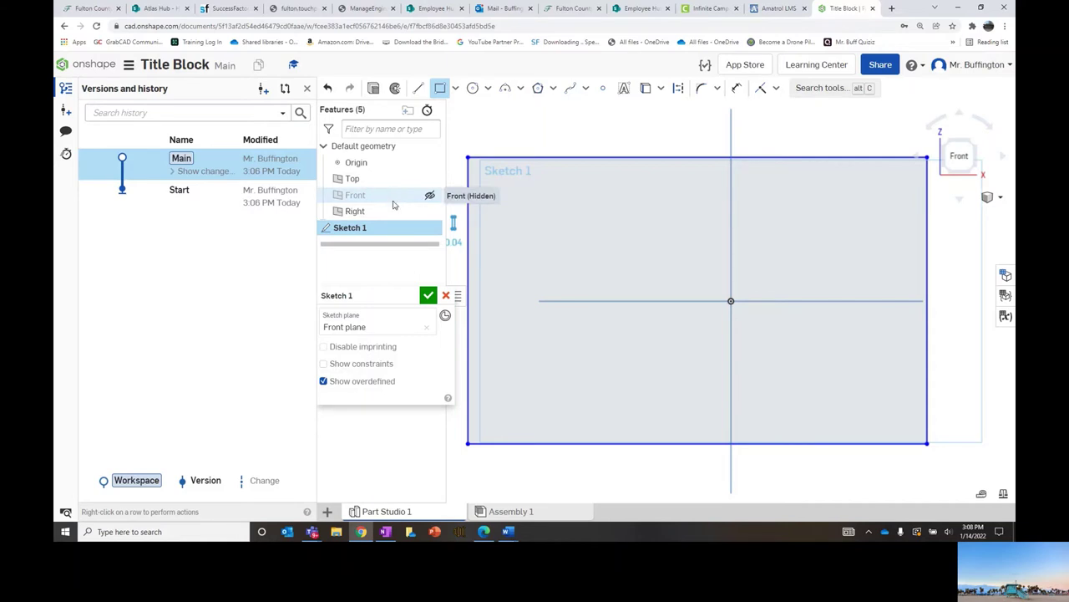
pyautogui.press('Escape')
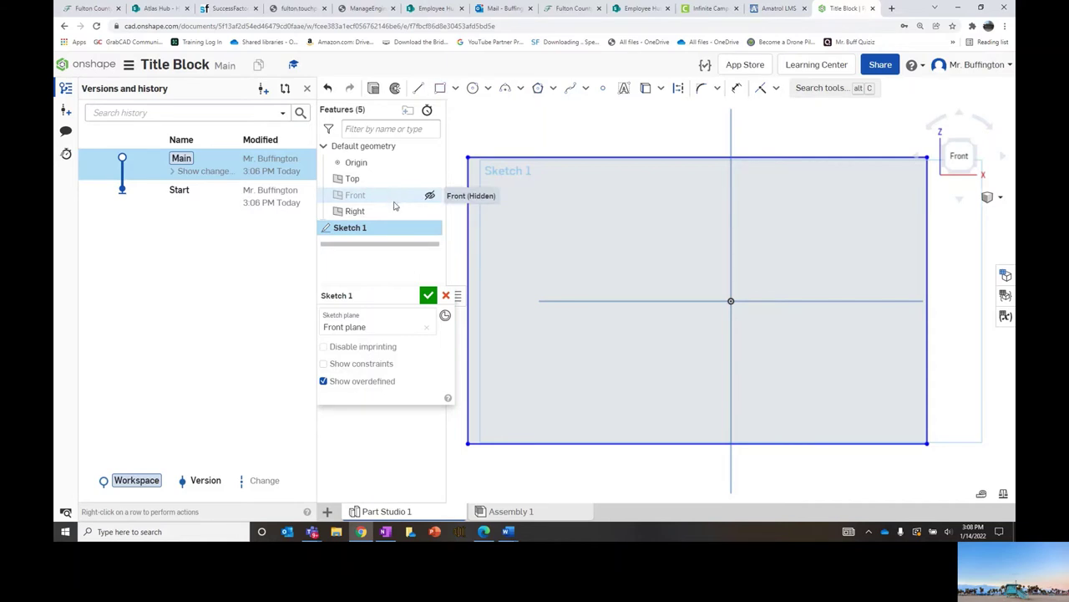
# Step: Dimension the rectangle's top edge to 12 inches wide
pyautogui.click(735, 94)
pyautogui.click(703, 157)
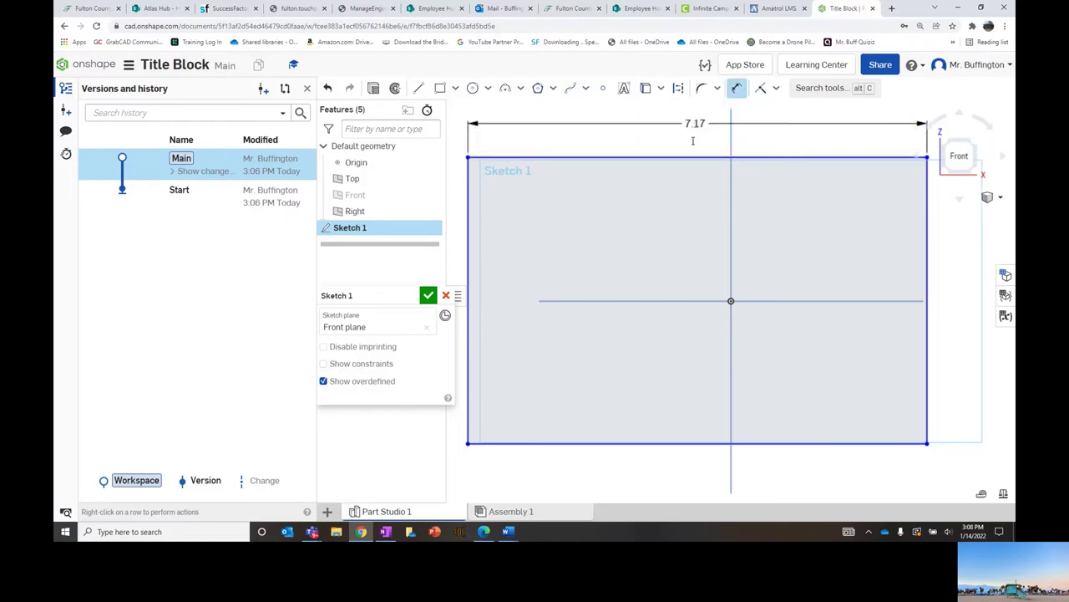
pyautogui.click(694, 124)
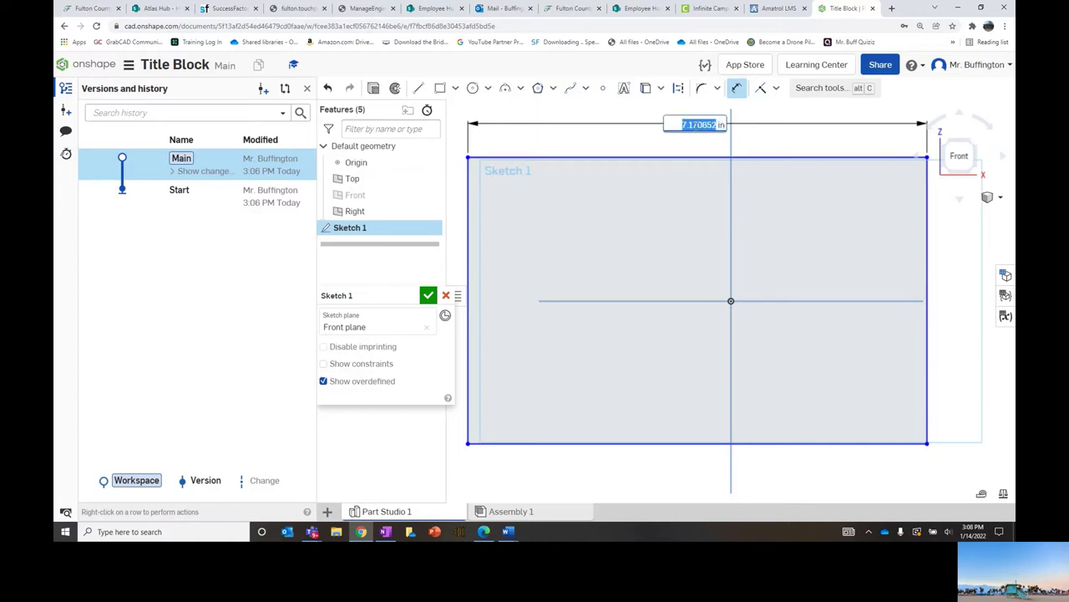
pyautogui.write('1')
pyautogui.press('Return')
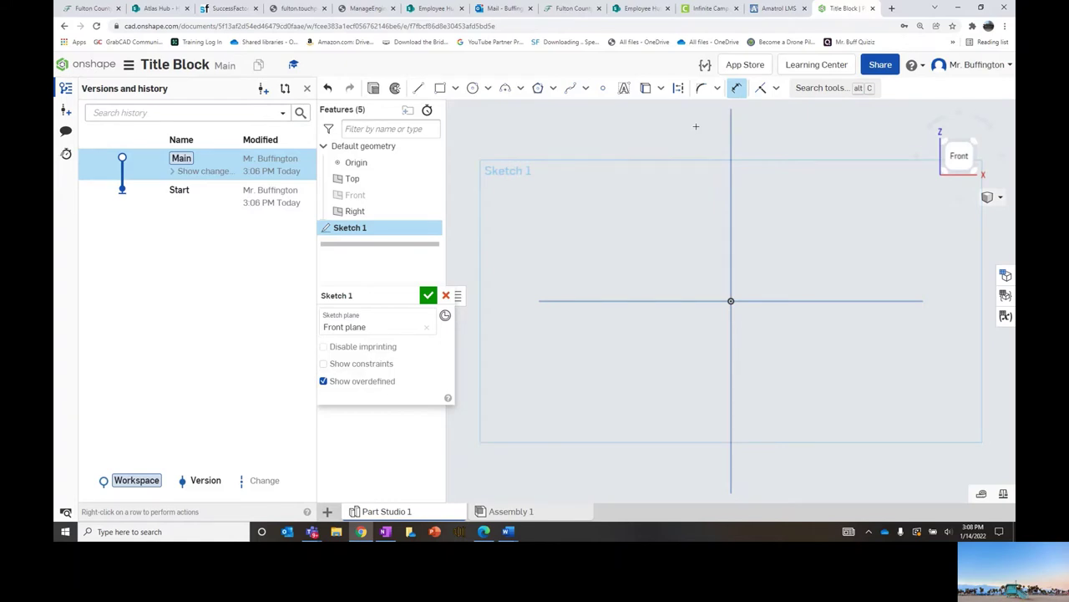
pyautogui.scroll(-5, 743, 192)
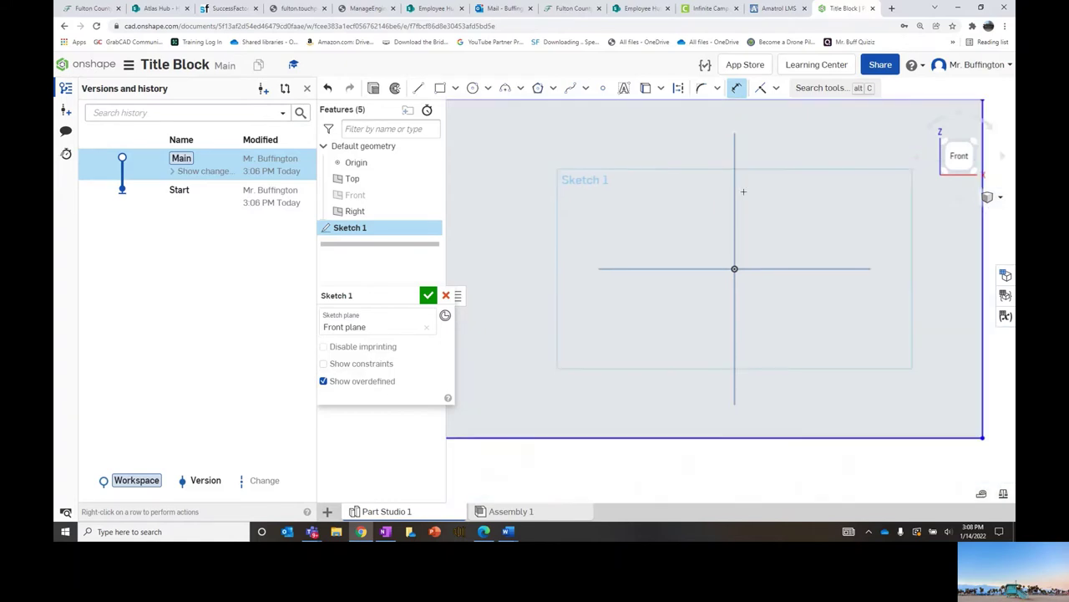
pyautogui.moveTo(744, 192); pyautogui.dragTo(696, 223, button='middle')
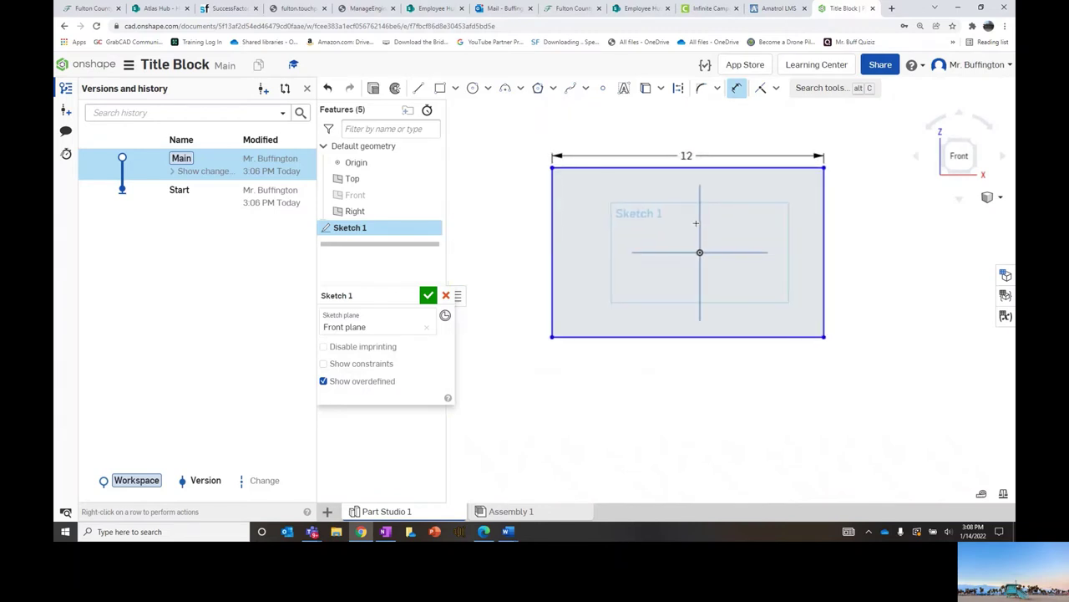
pyautogui.scroll(2, 696, 223)
pyautogui.moveTo(687, 226); pyautogui.dragTo(676, 229, button='middle')
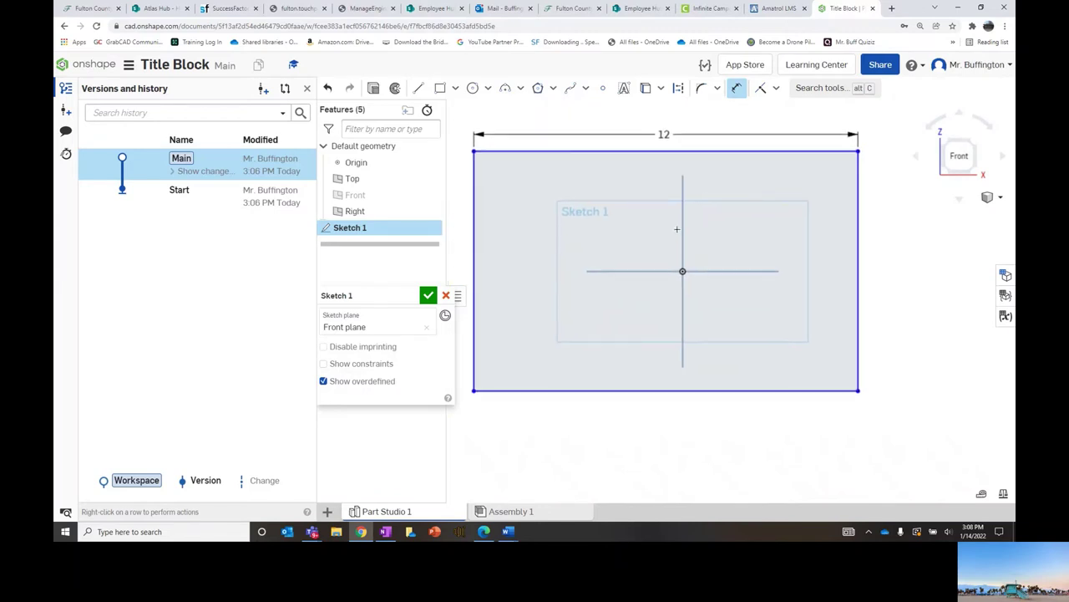
# Step: Dimension the rectangle's right edge to 9 inches tall and recentre the view
pyautogui.click(859, 243)
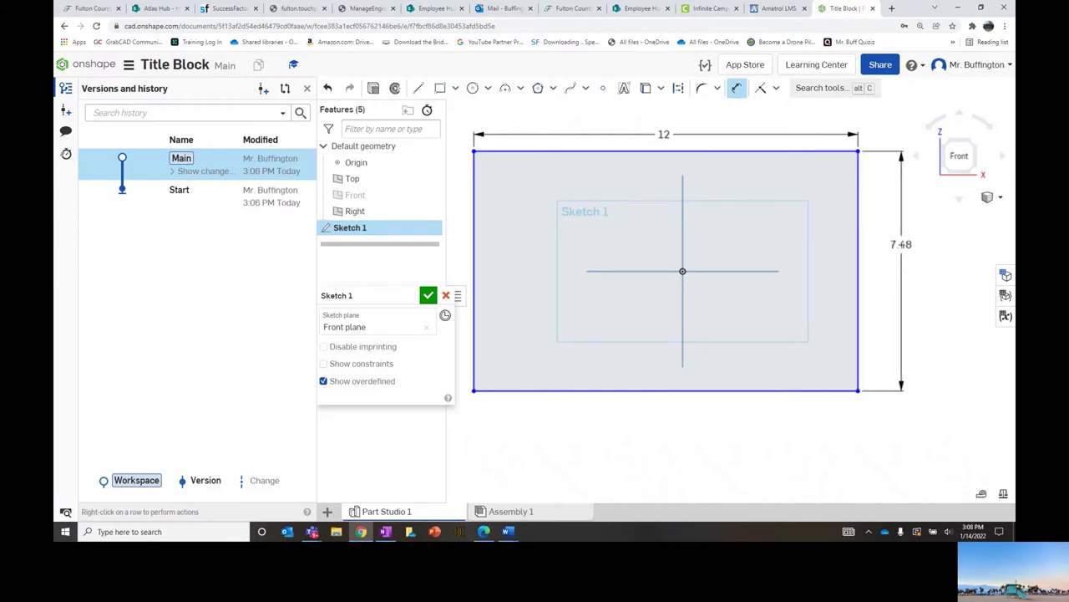
pyautogui.click(901, 244)
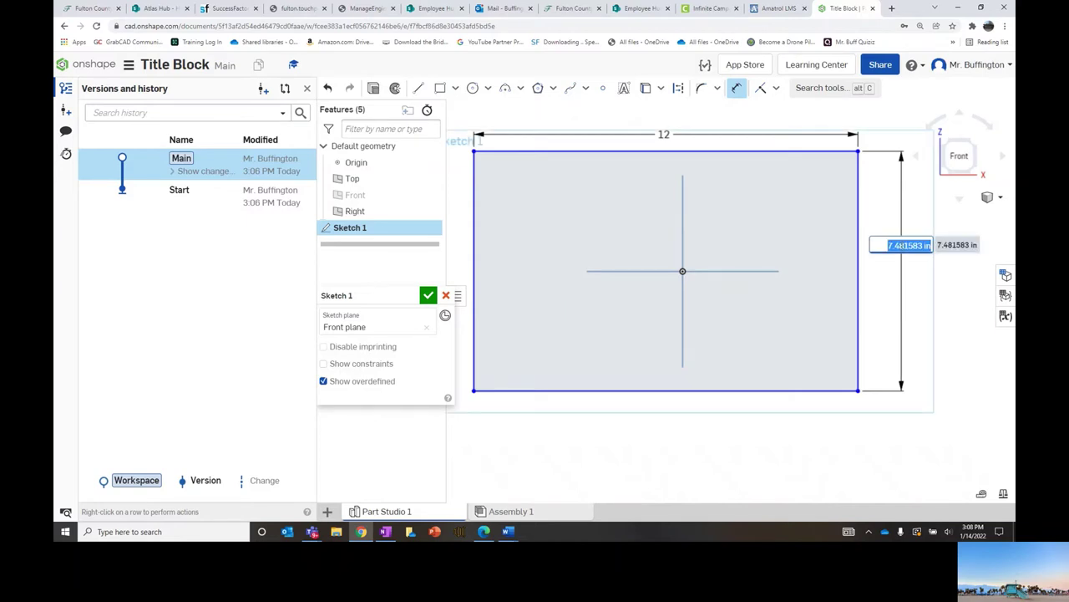
pyautogui.write('8')
pyautogui.press('Return')
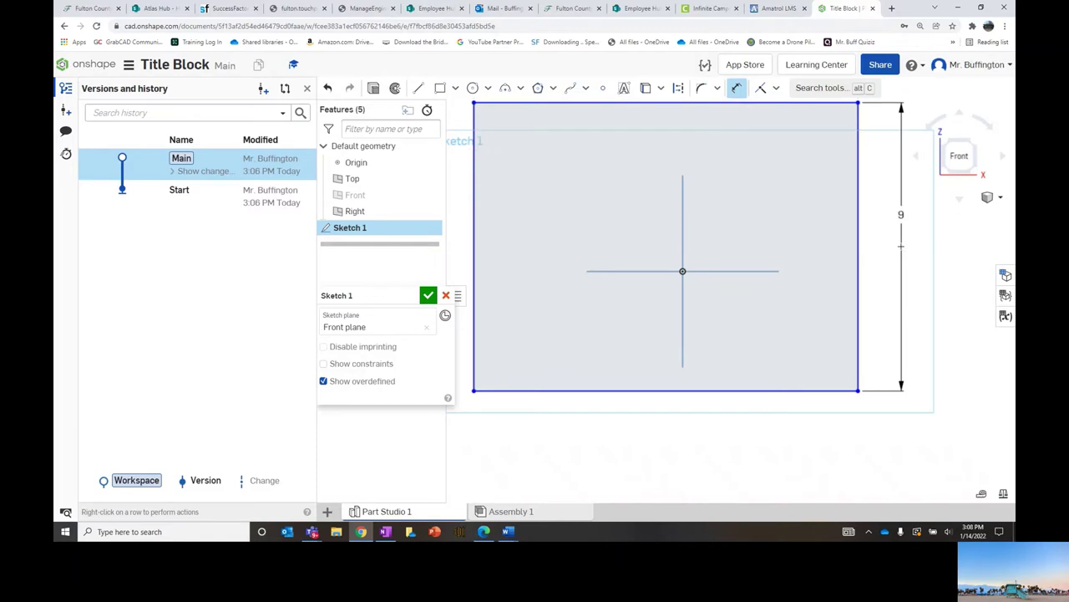
pyautogui.scroll(-2, 901, 245)
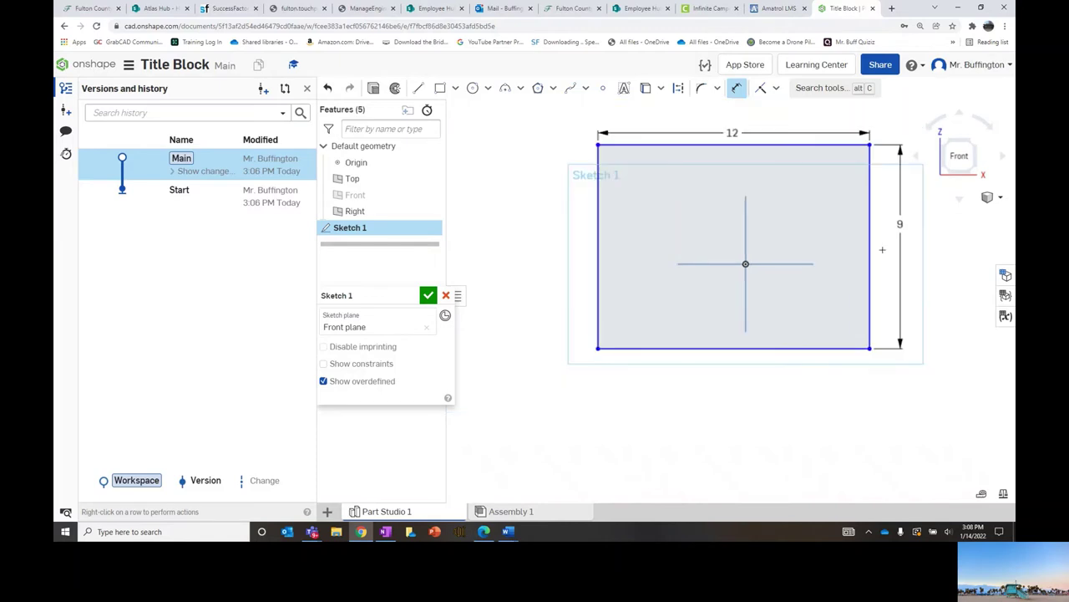
pyautogui.moveTo(769, 237); pyautogui.dragTo(704, 236, button='middle')
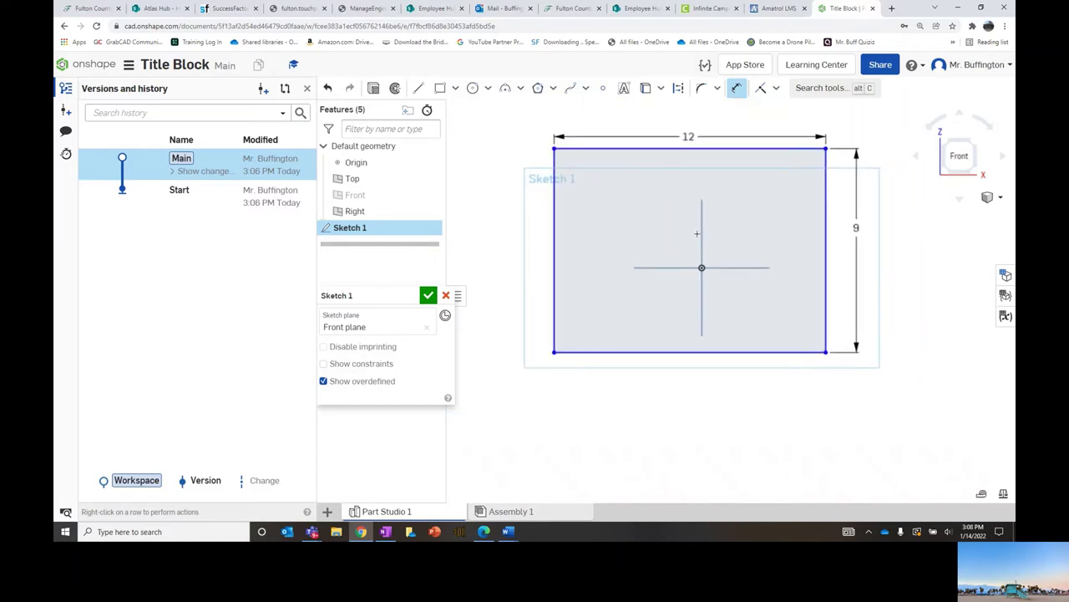
pyautogui.scroll(-1, 657, 225)
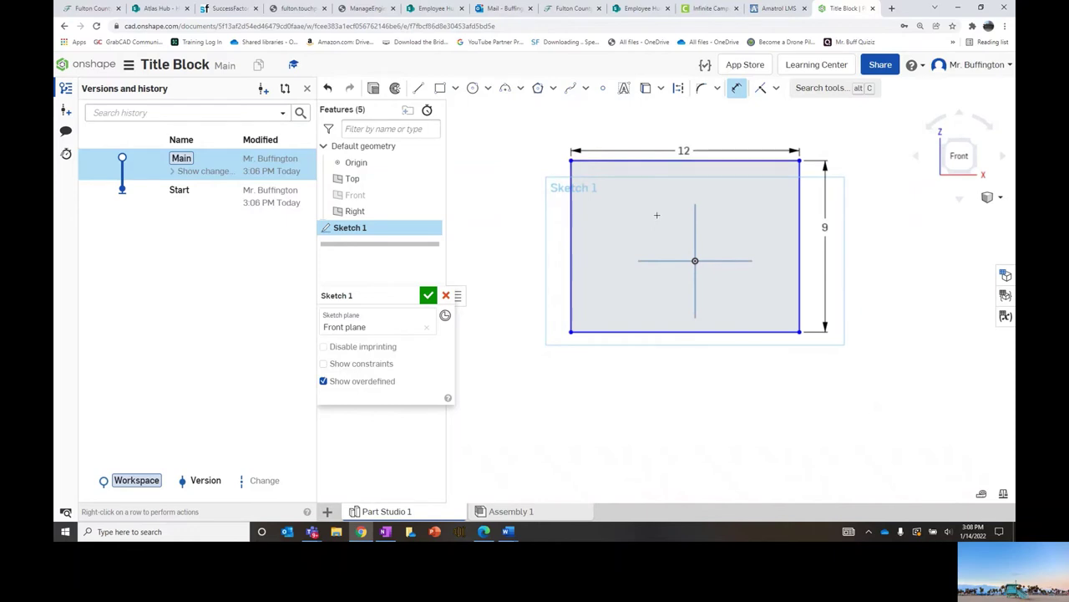
# Step: Zigzag four horizontal lines across the lower rectangle between its left and right edges
pyautogui.click(421, 90)
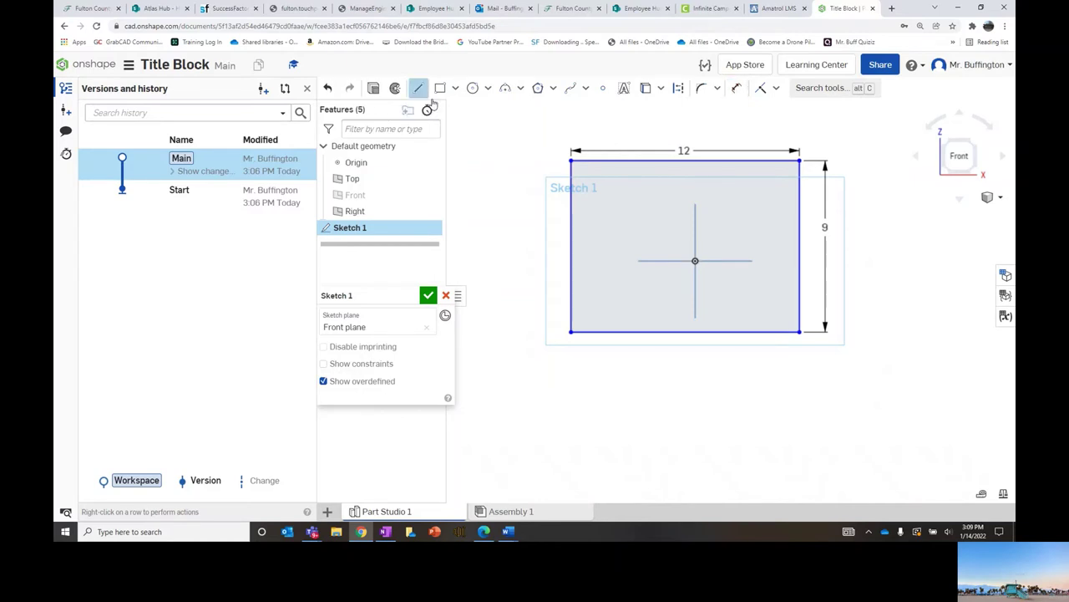
pyautogui.click(571, 316)
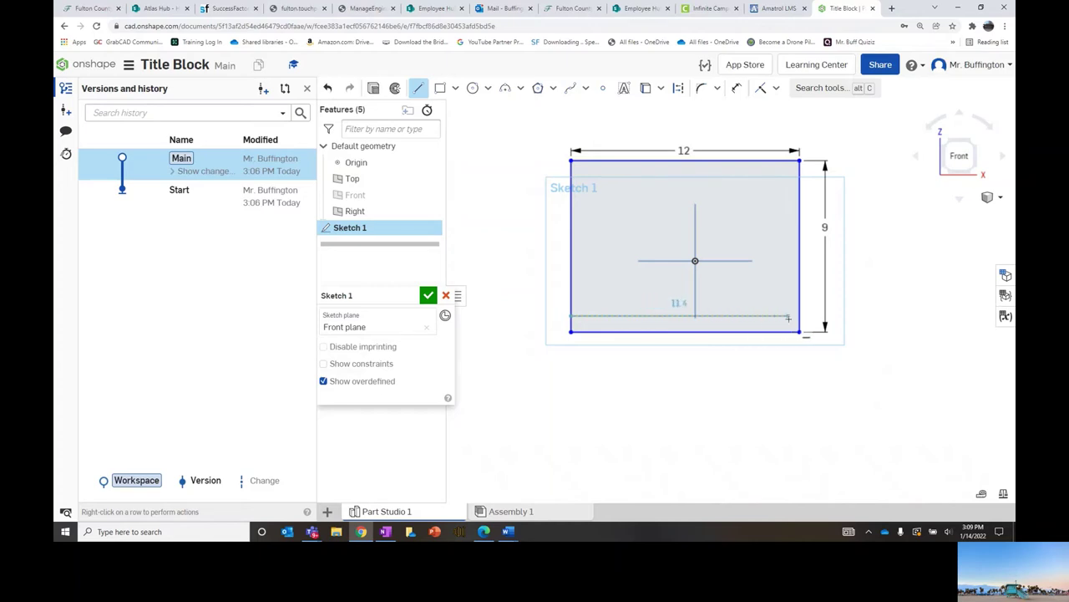
pyautogui.click(798, 319)
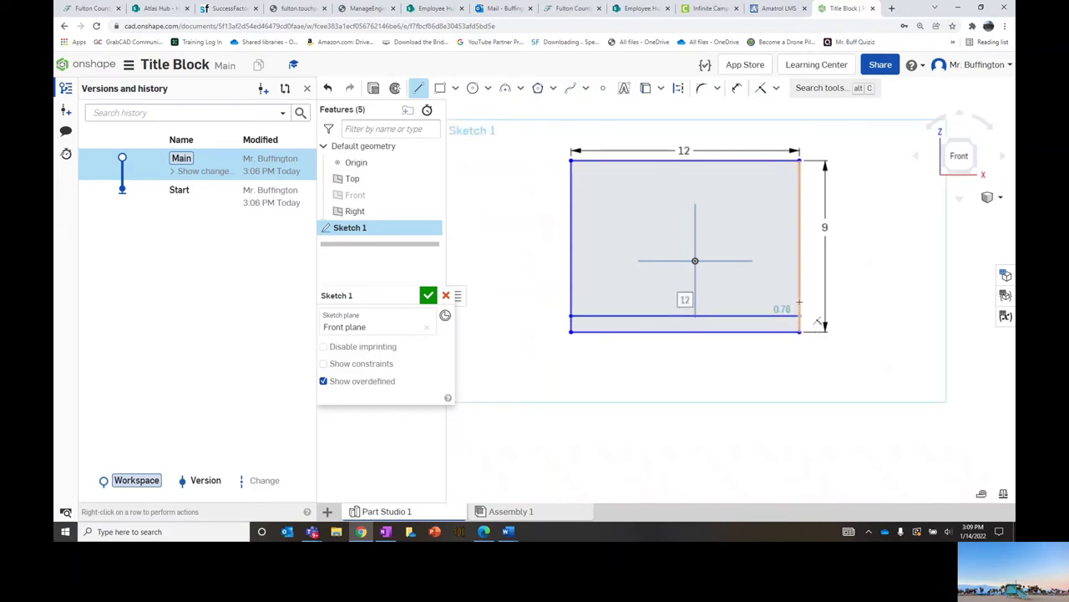
pyautogui.click(800, 303)
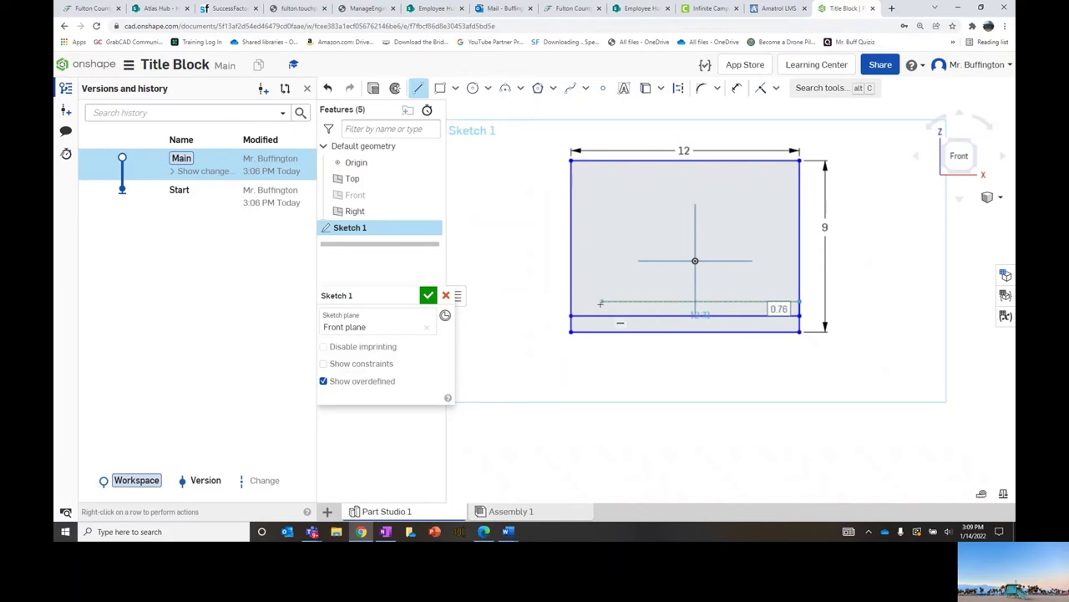
pyautogui.click(570, 302)
pyautogui.click(569, 285)
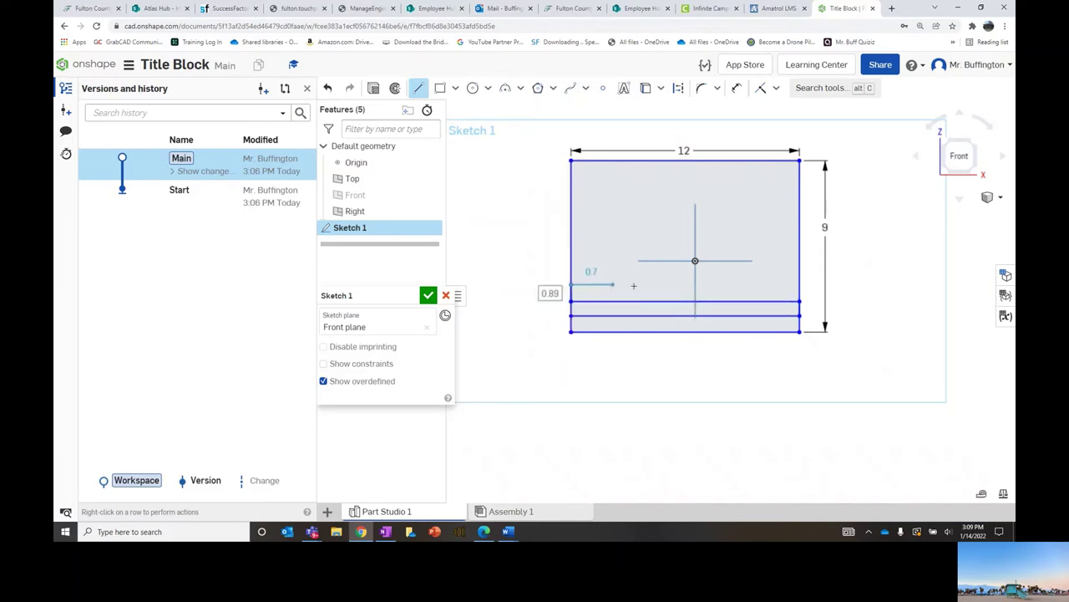
pyautogui.click(799, 284)
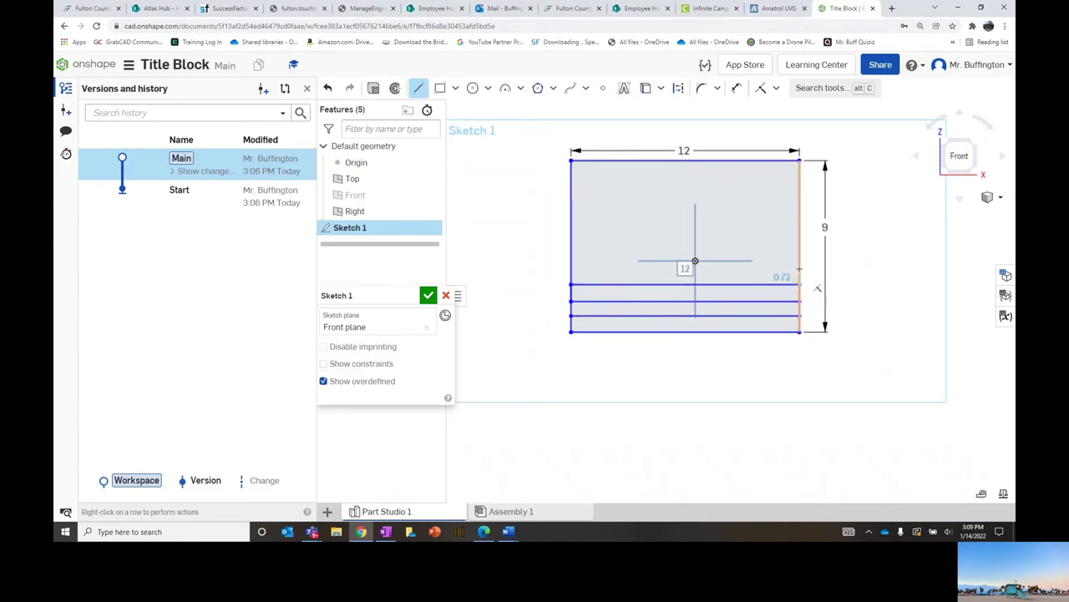
pyautogui.click(800, 269)
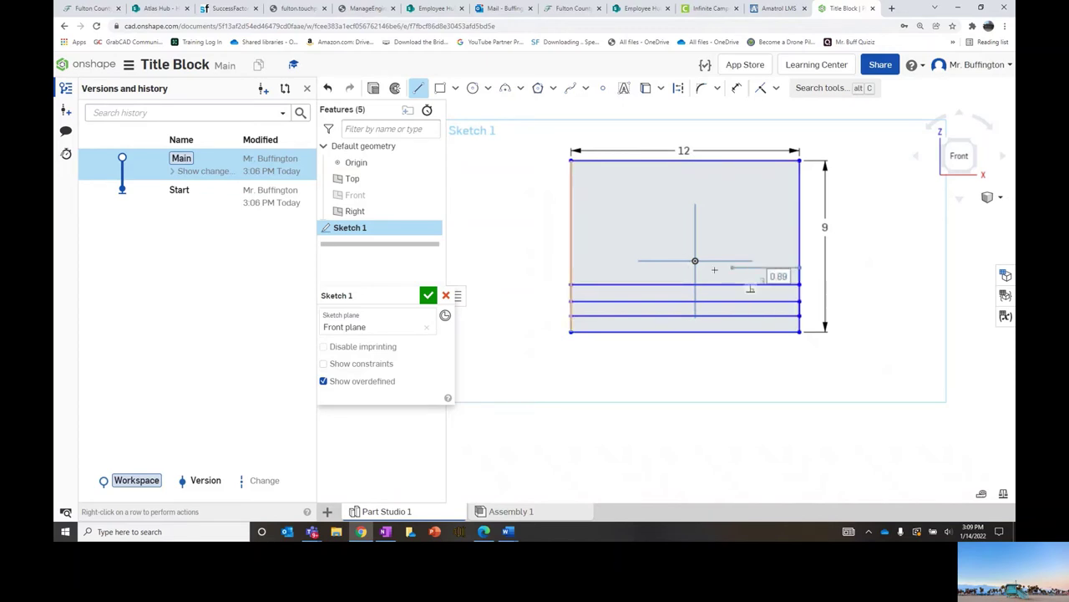
pyautogui.click(572, 268)
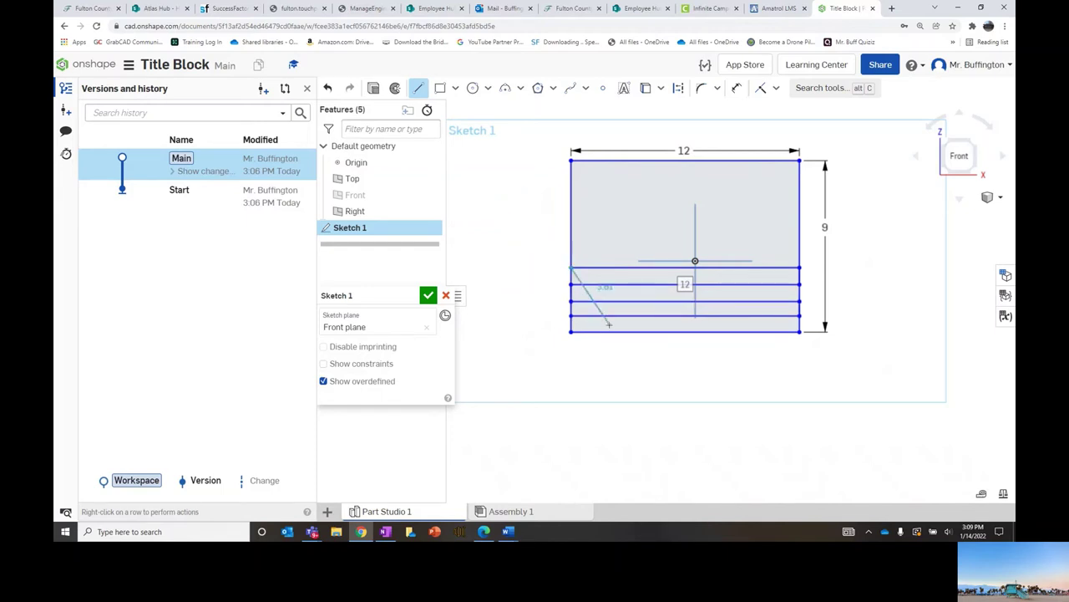
# Step: Undo the conflicting 12 dimension applied to the lines
pyautogui.press('Return')
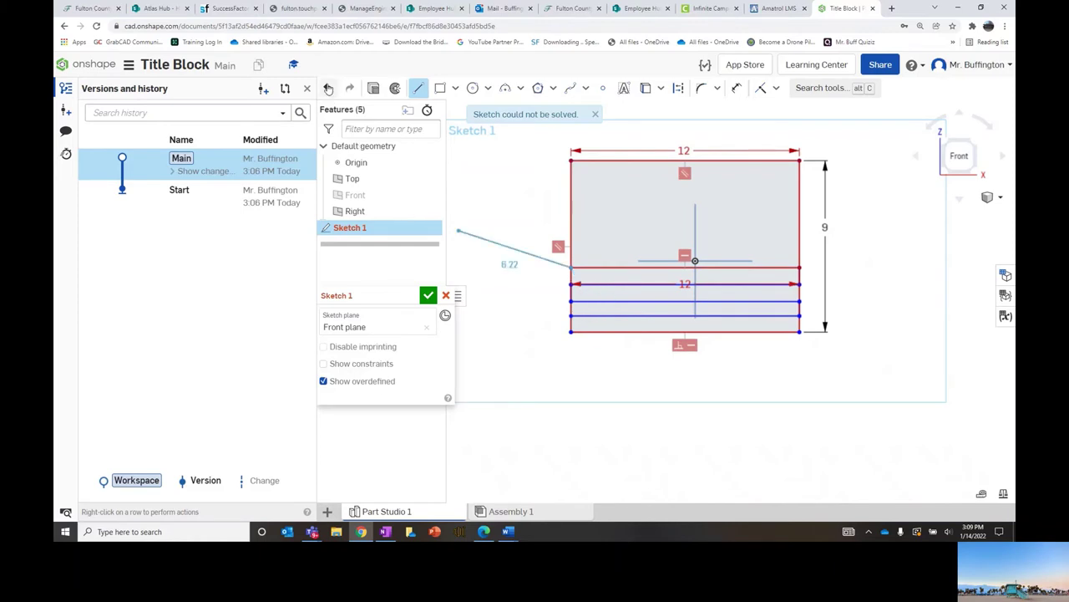
pyautogui.click(329, 88)
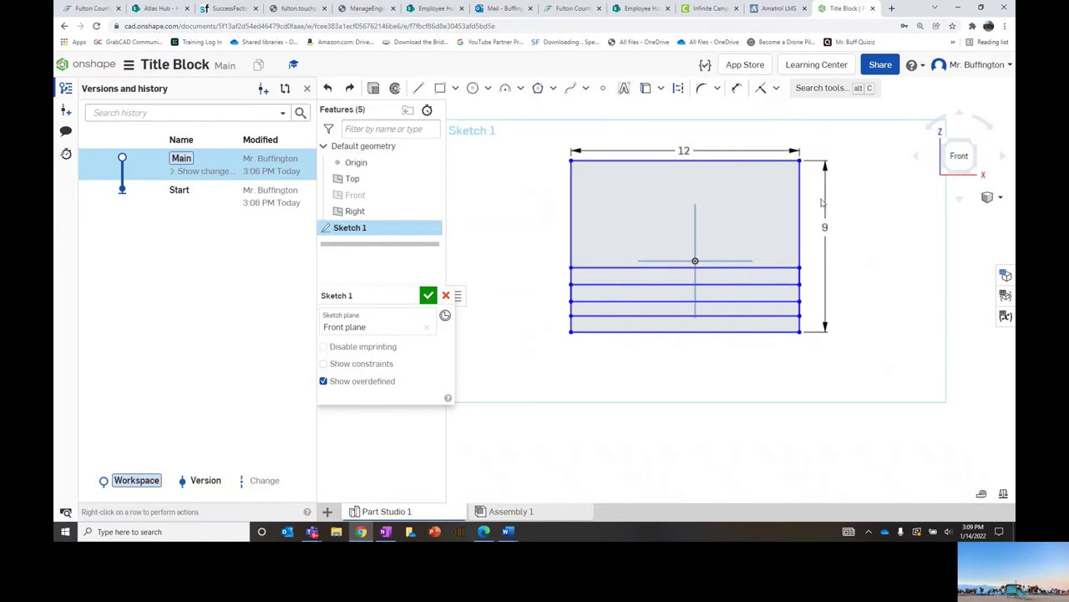
pyautogui.scroll(3, 812, 321)
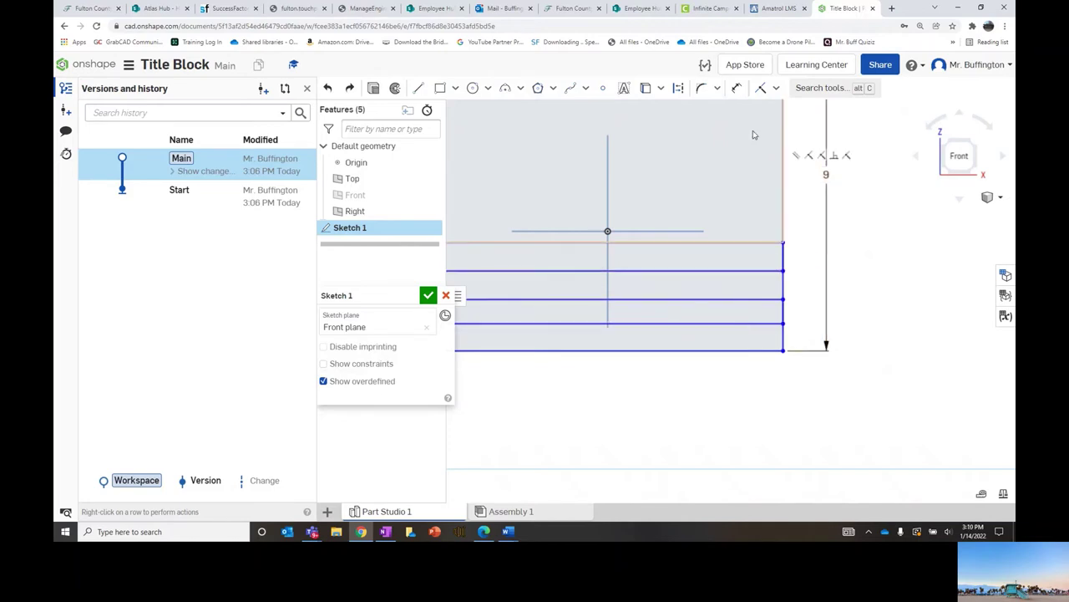
# Step: Space the lowest divider 3/16 in above the rectangle's bottom edge
pyautogui.click(736, 89)
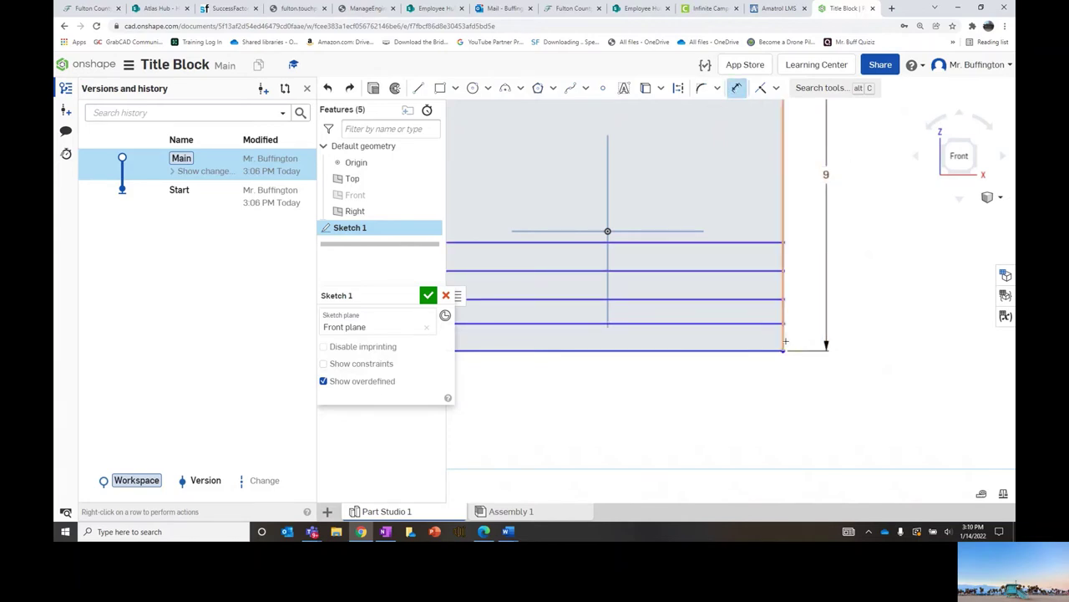
pyautogui.click(783, 323)
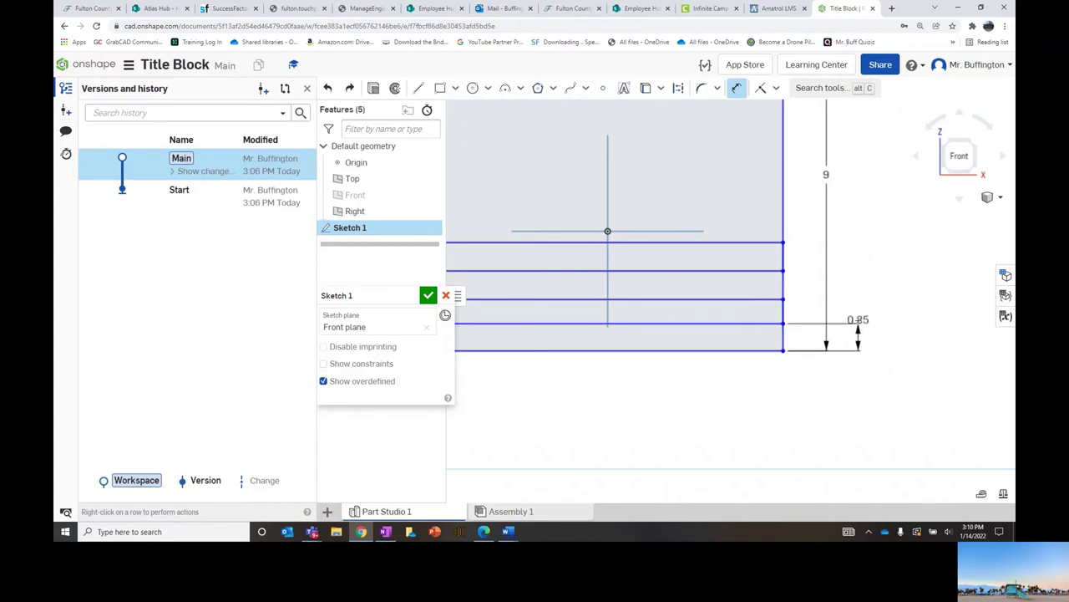
pyautogui.click(876, 333)
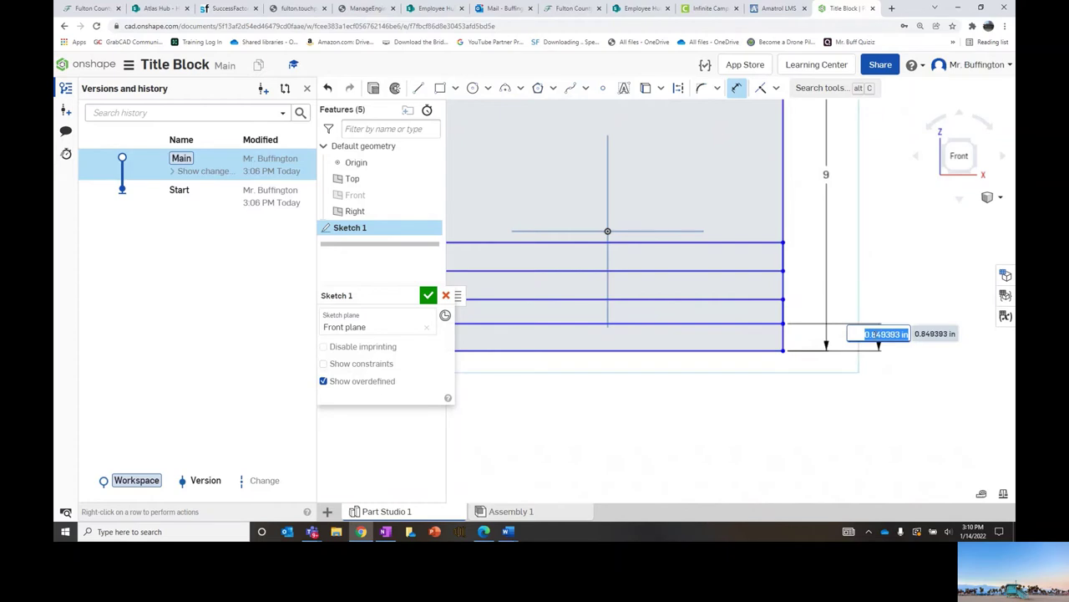
pyautogui.write('3/16')
pyautogui.press('Return')
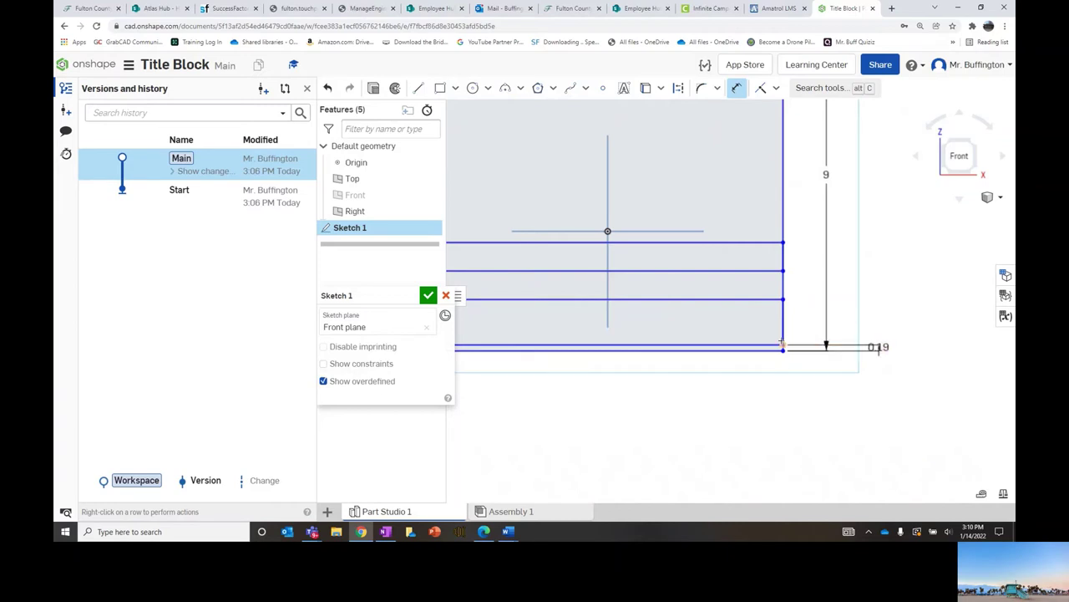
# Step: Add a 3/16 in spacing dimension for the third horizontal line
pyautogui.click(784, 298)
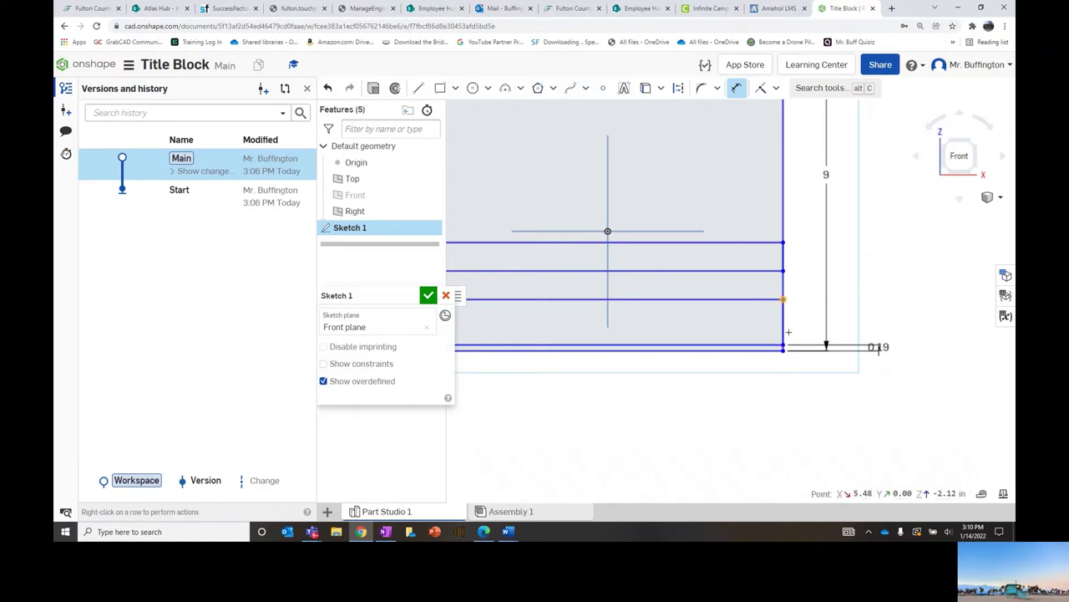
pyautogui.click(783, 345)
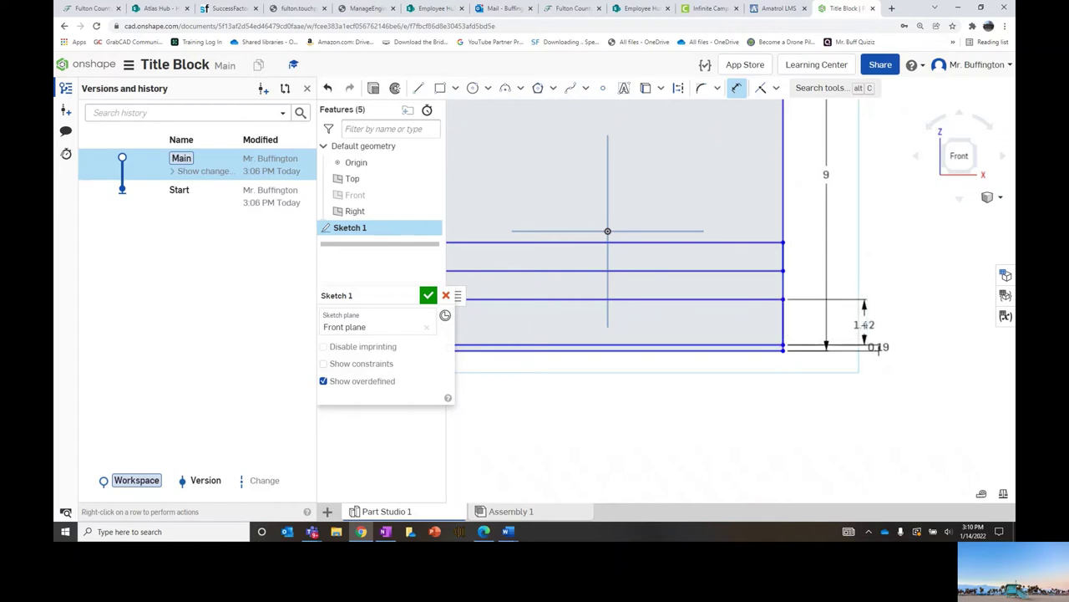
pyautogui.click(879, 322)
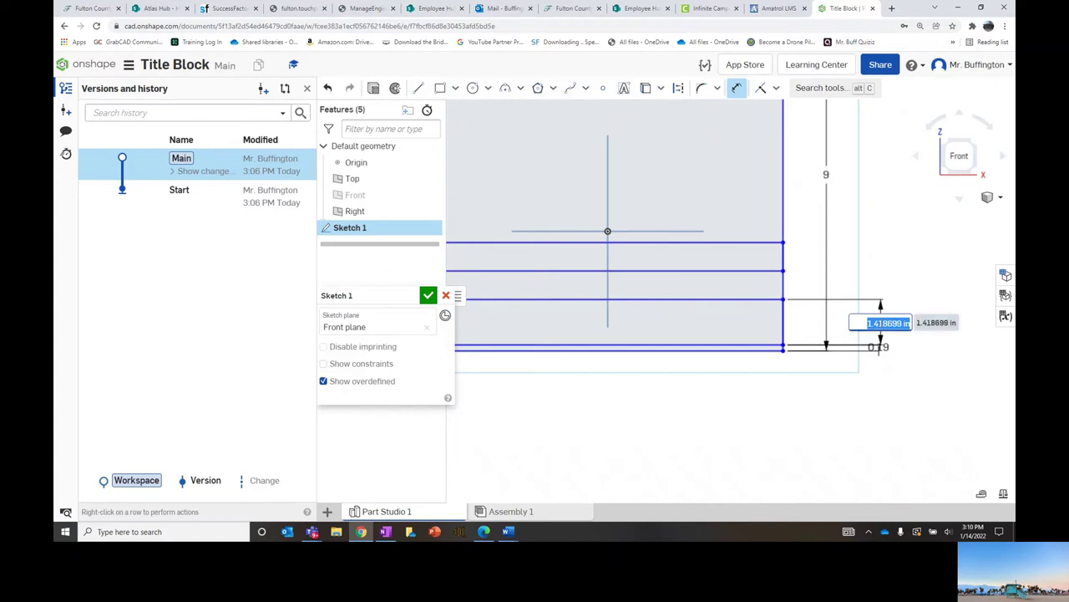
pyautogui.write('3/16')
pyautogui.press('Return')
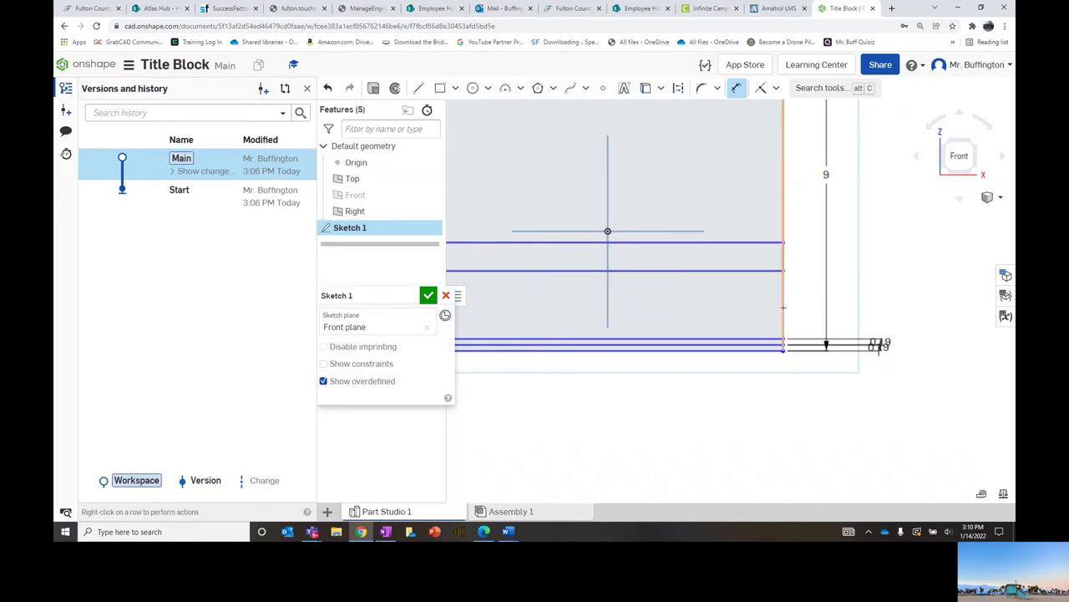
pyautogui.click(785, 307)
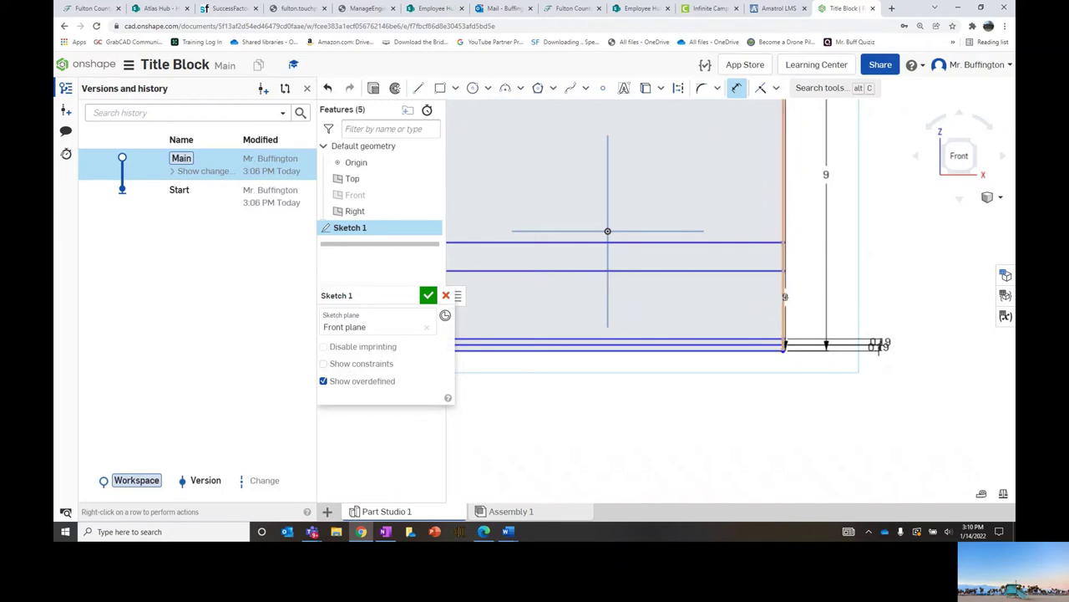
pyautogui.click(784, 296)
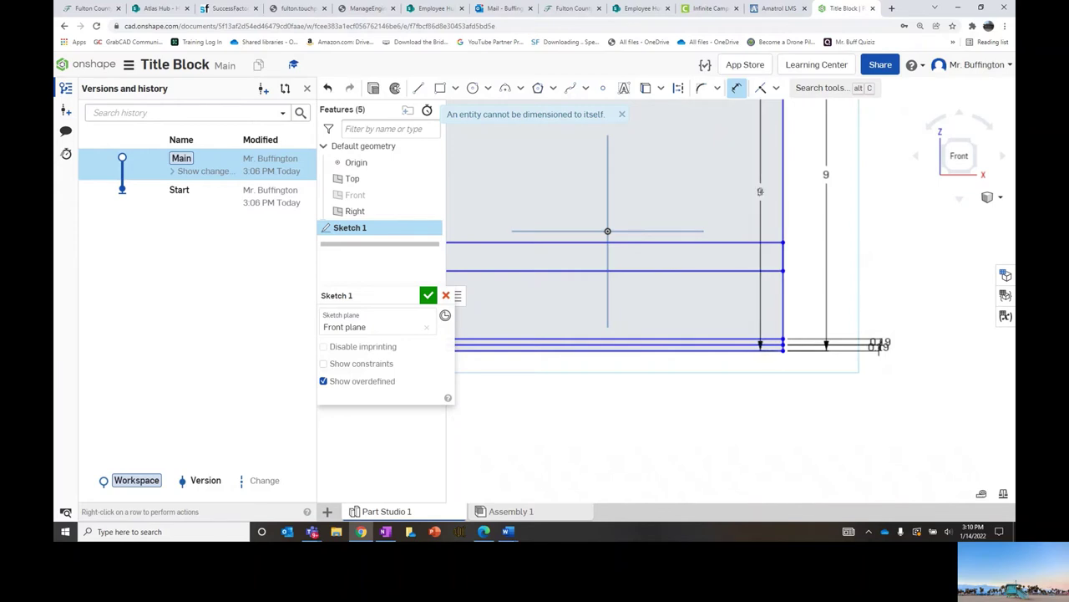
pyautogui.press('Escape')
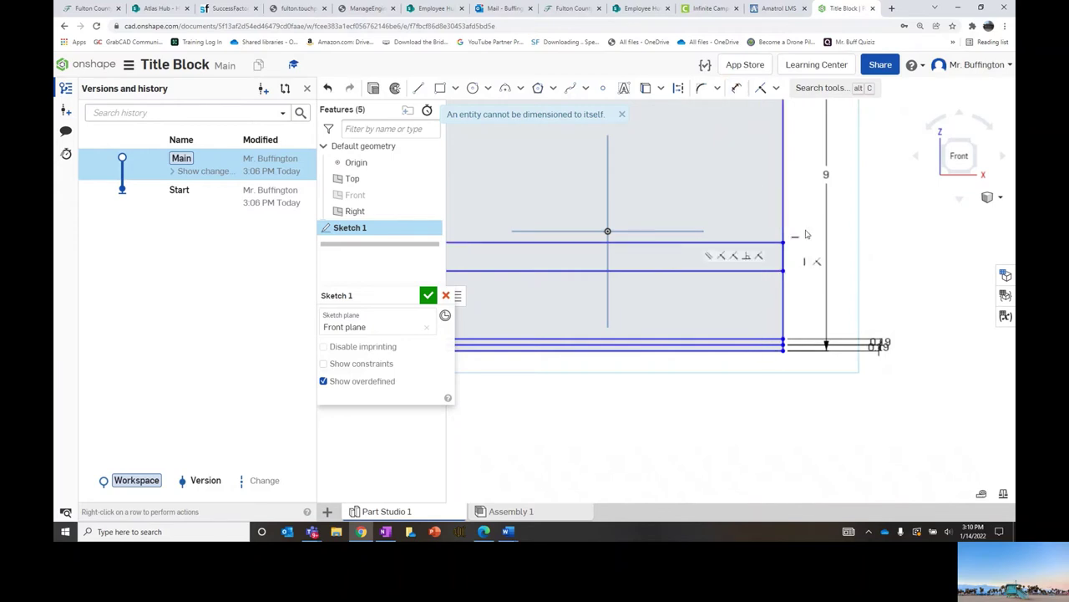
# Step: Add a 3/16 in spacing dimension for the middle horizontal line
pyautogui.click(736, 88)
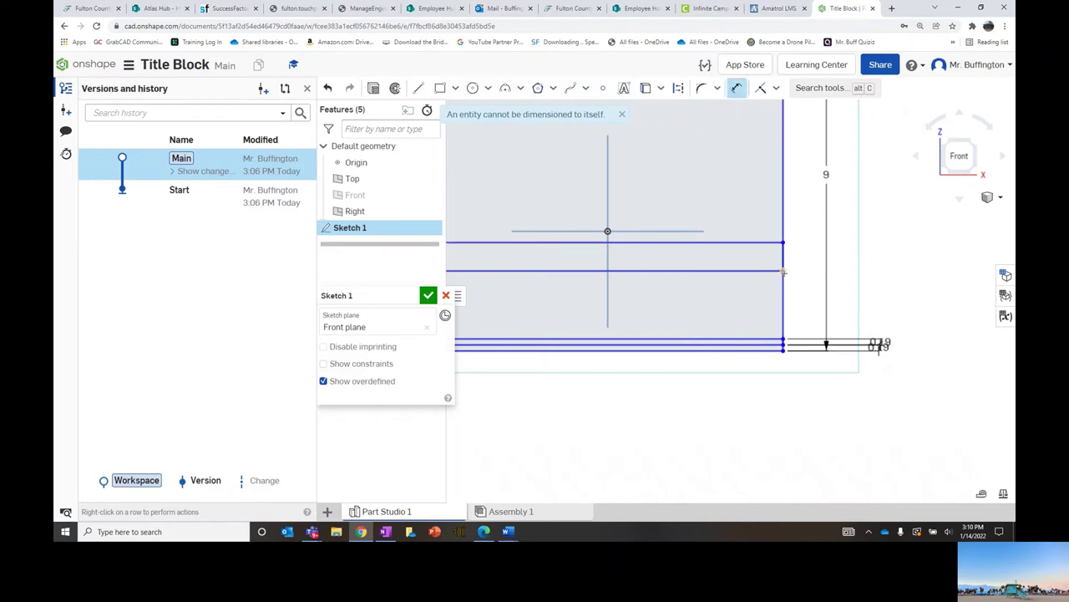
pyautogui.click(783, 271)
pyautogui.click(784, 342)
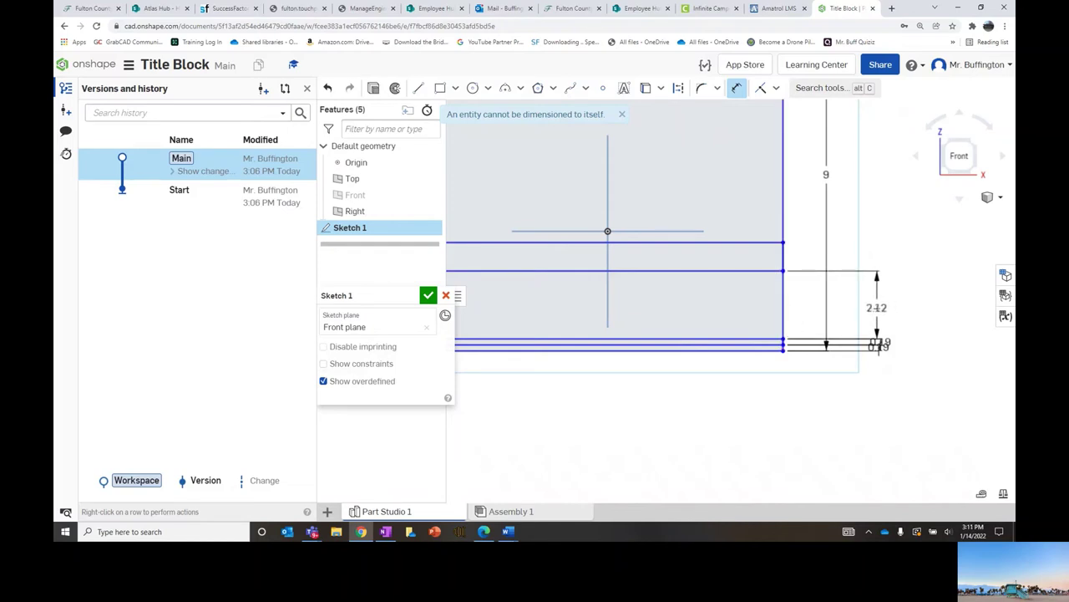
pyautogui.click(876, 307)
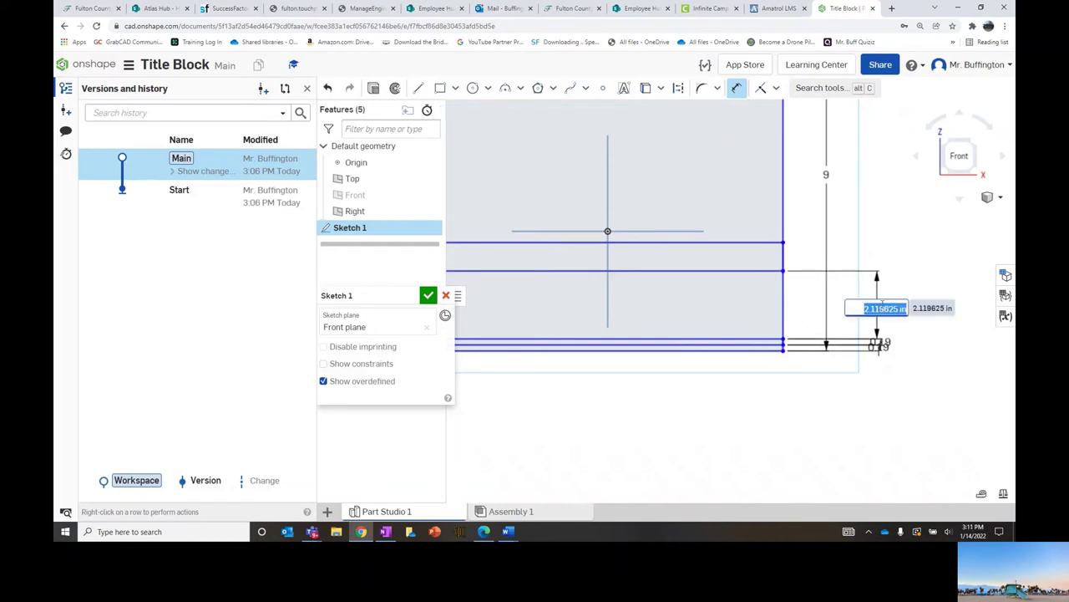
pyautogui.write('3')
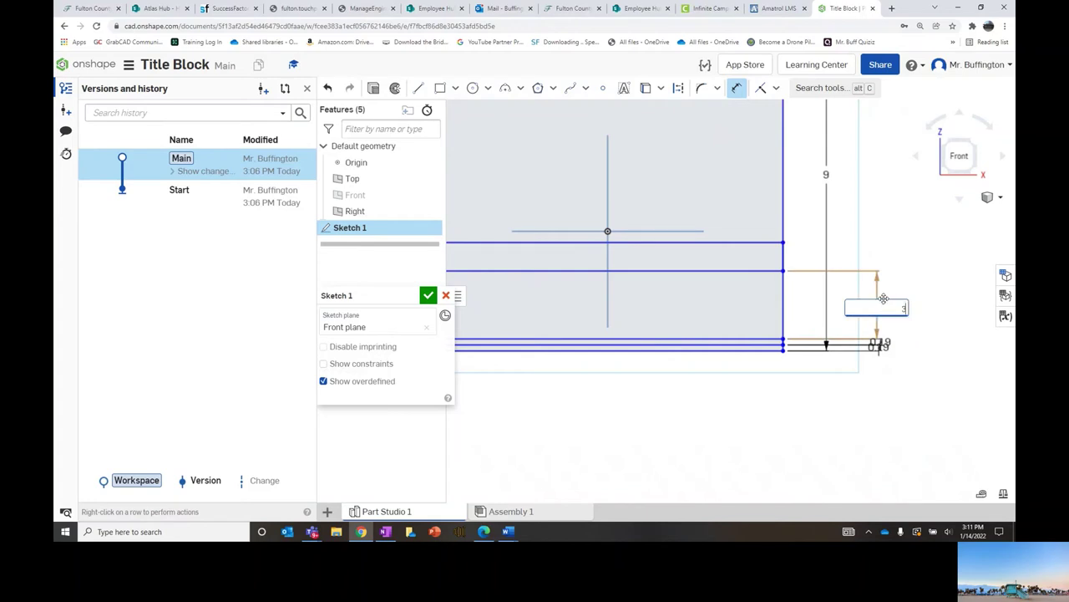
pyautogui.write('/16')
pyautogui.press('Escape')
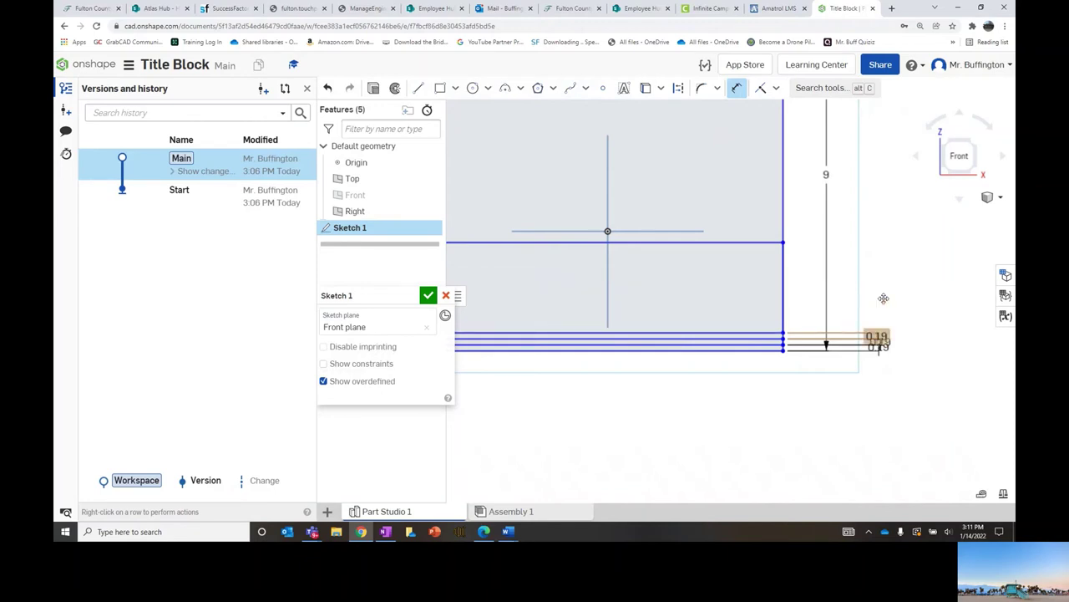
# Step: Dimension the top divider 3/16 in above its neighbouring line
pyautogui.scroll(4, 883, 341)
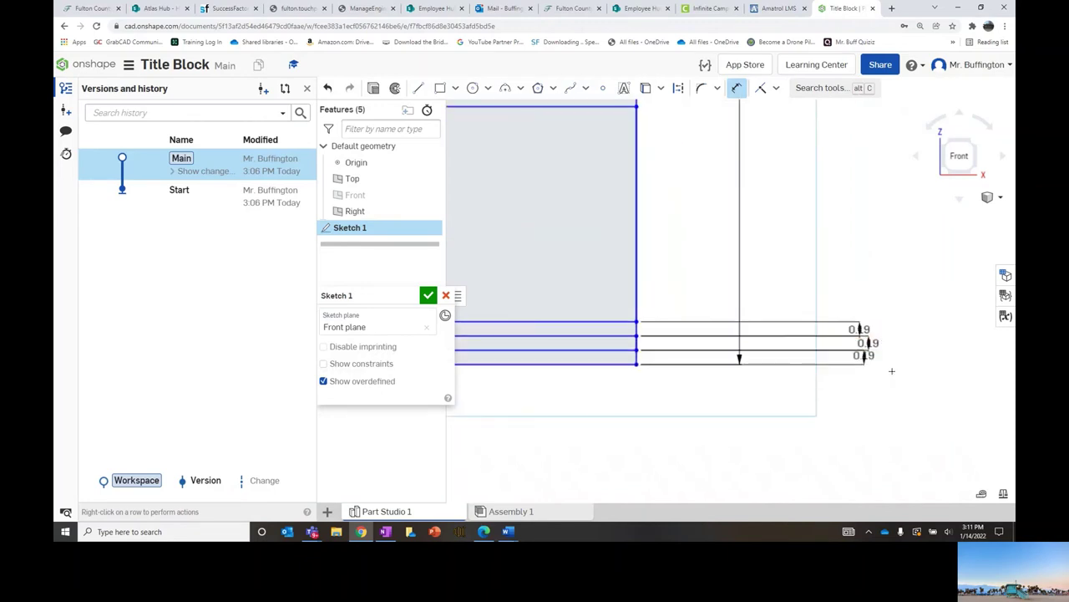
pyautogui.scroll(1, 892, 374)
pyautogui.scroll(3, 894, 374)
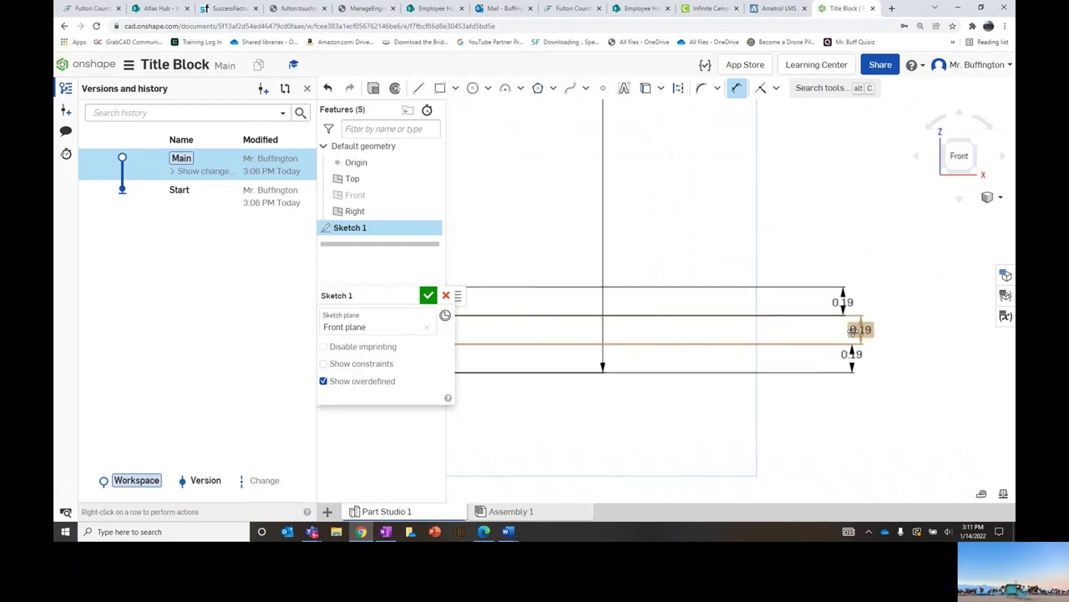
pyautogui.moveTo(784, 318)
pyautogui.mouseDown(button='middle')
pyautogui.moveTo(530, 334)
pyautogui.moveTo(716, 315)
pyautogui.mouseUp(button='middle')
pyautogui.scroll(-5, 716, 316)
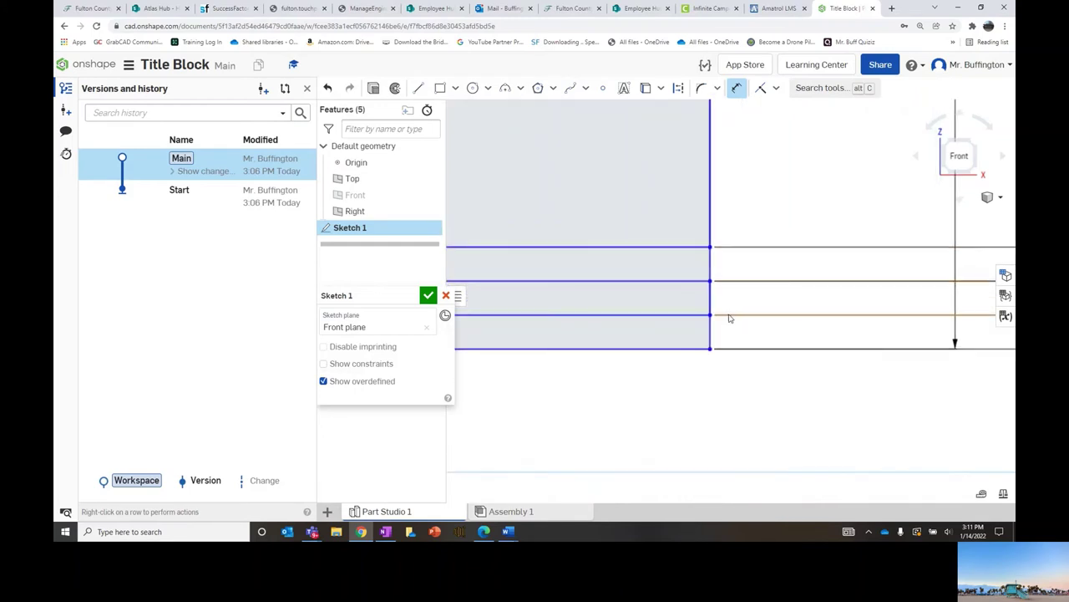
pyautogui.scroll(-2, 663, 204)
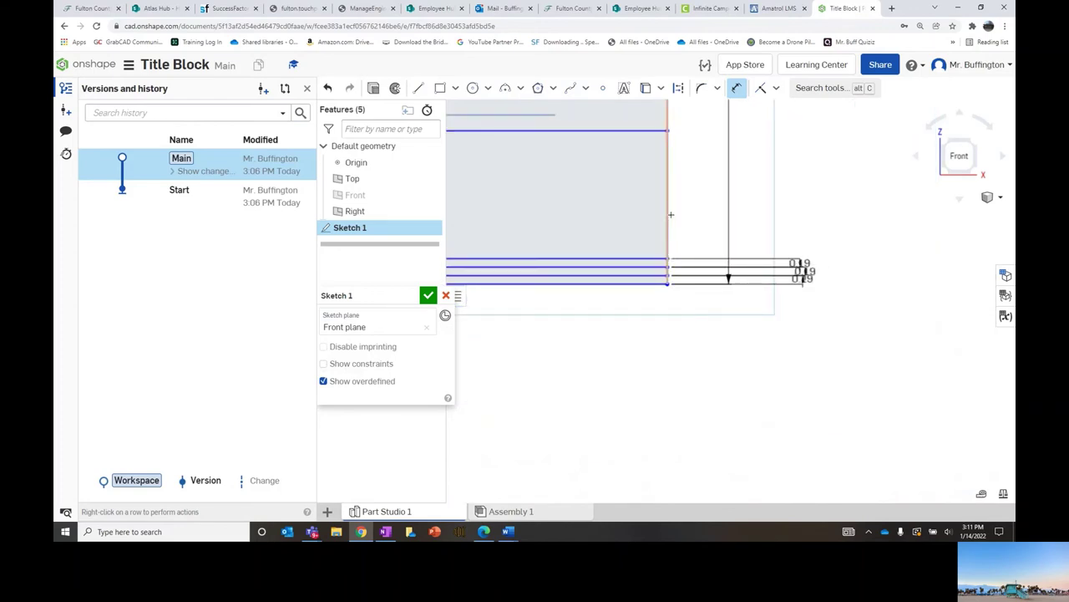
pyautogui.click(667, 130)
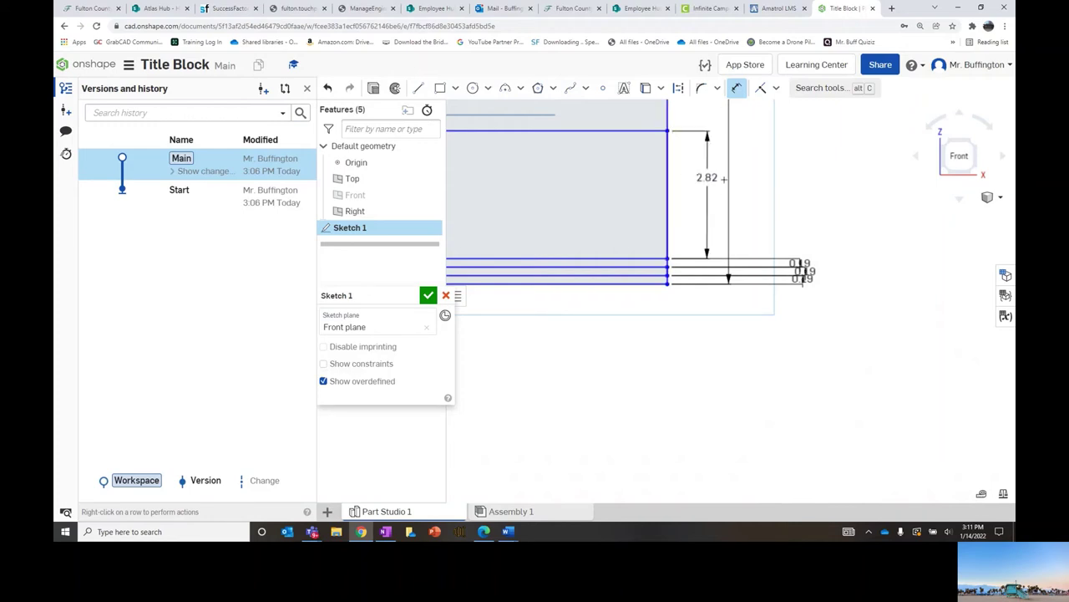
pyautogui.click(801, 191)
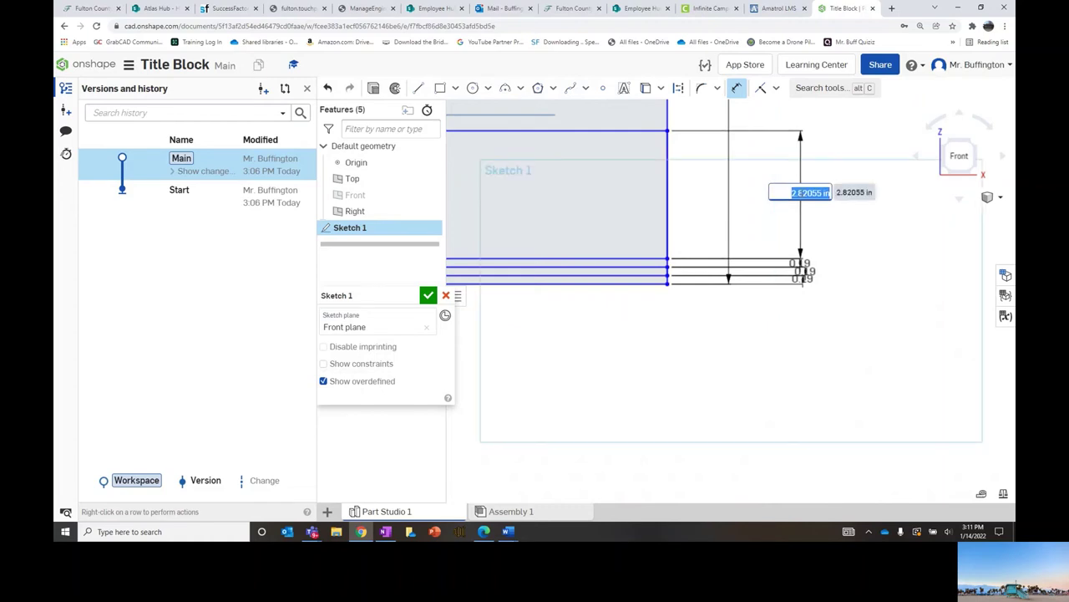
pyautogui.write('3/16')
pyautogui.press('Return')
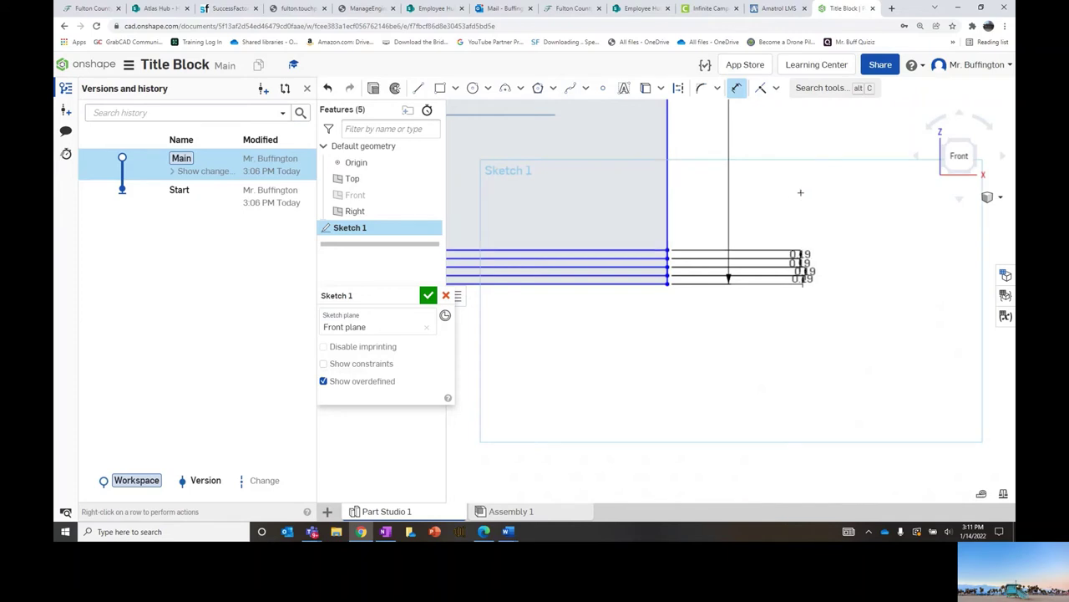
pyautogui.scroll(3, 684, 254)
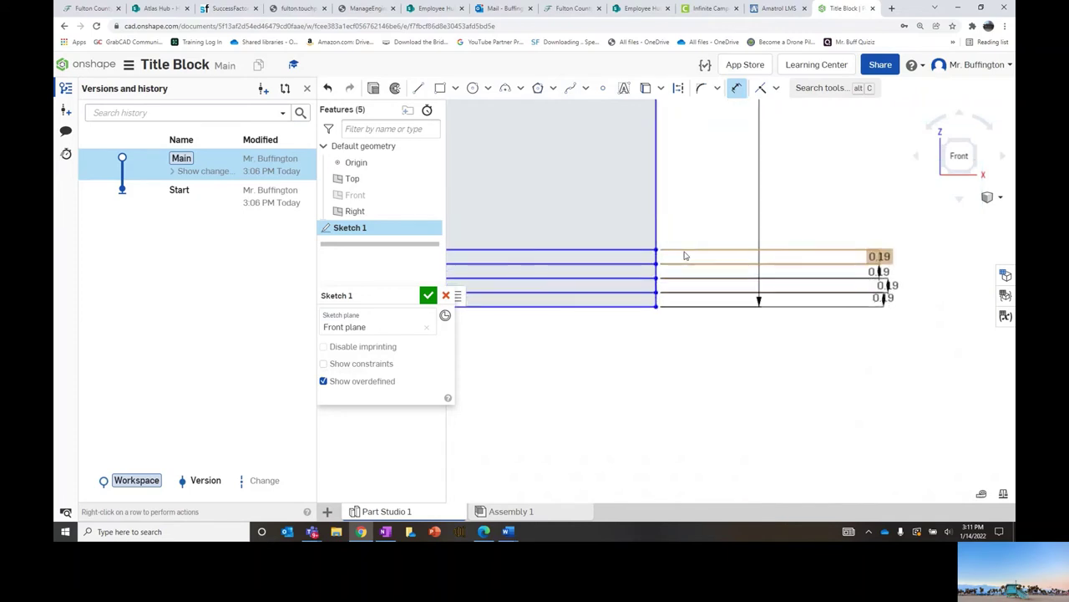
pyautogui.scroll(-4, 959, 269)
pyautogui.scroll(3, 675, 284)
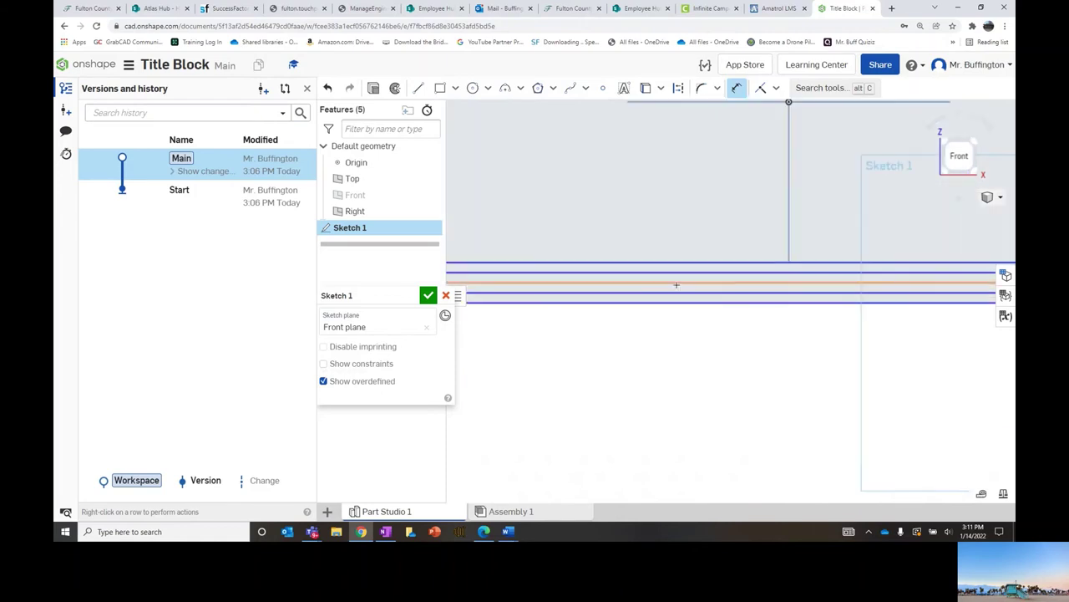
# Step: Draw two vertical dividers from the top row line down to the bottom line
pyautogui.click(417, 91)
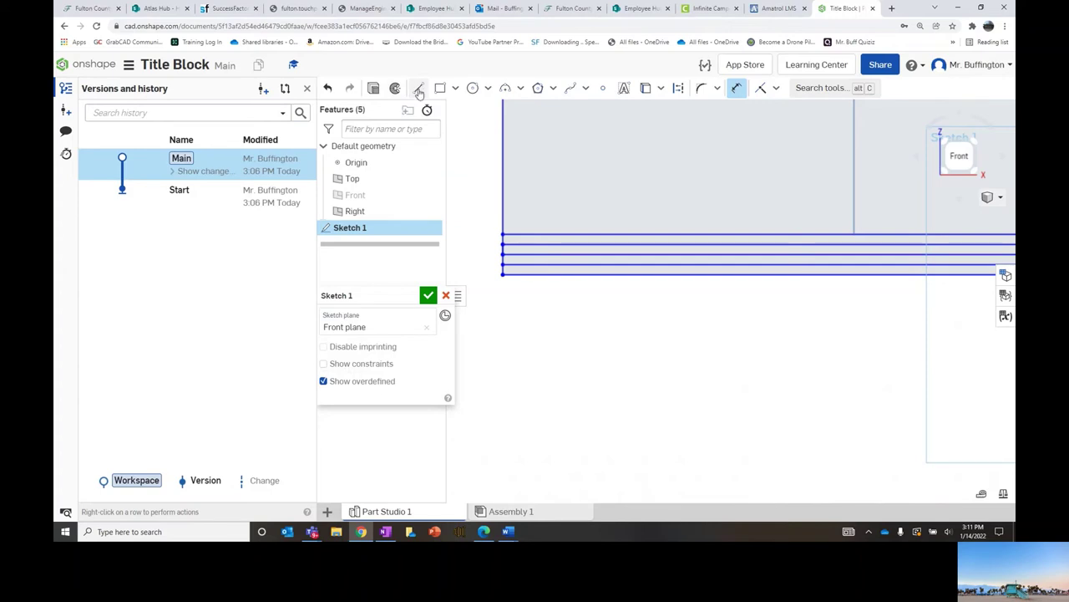
pyautogui.click(419, 90)
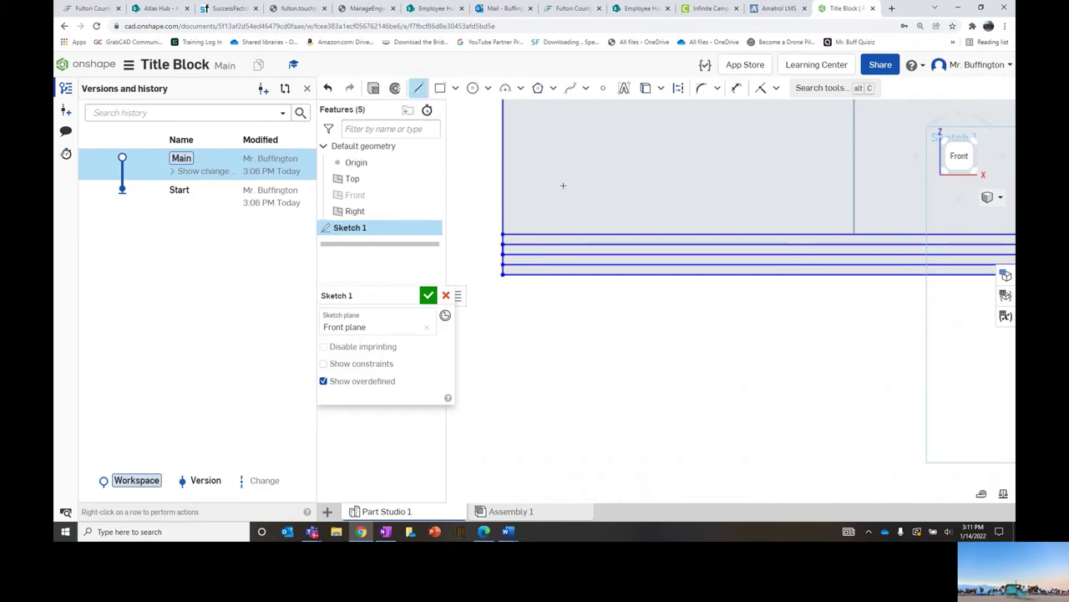
pyautogui.click(660, 232)
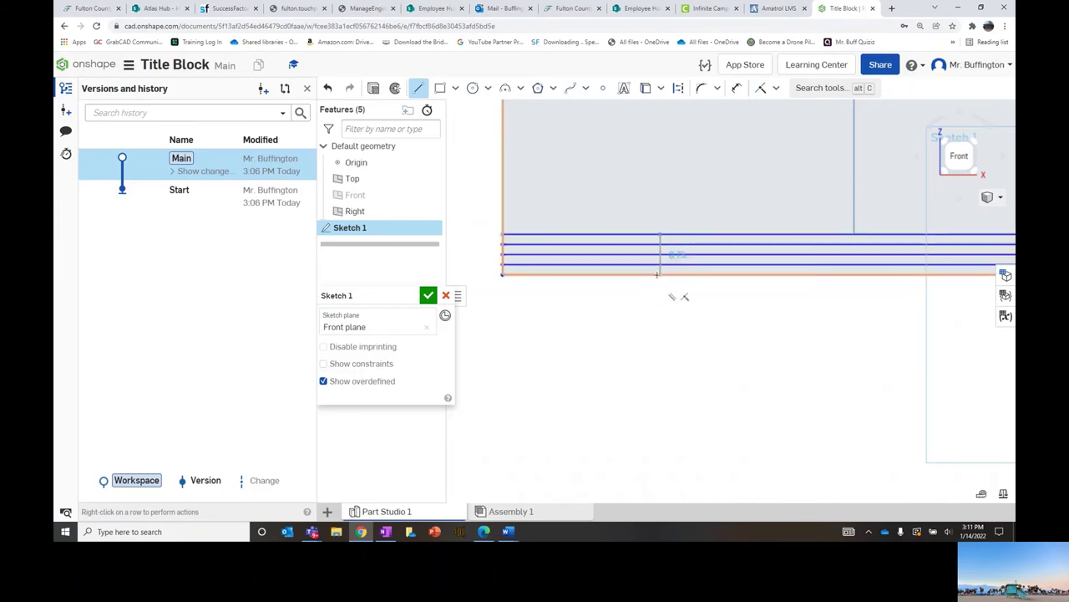
pyautogui.click(659, 272)
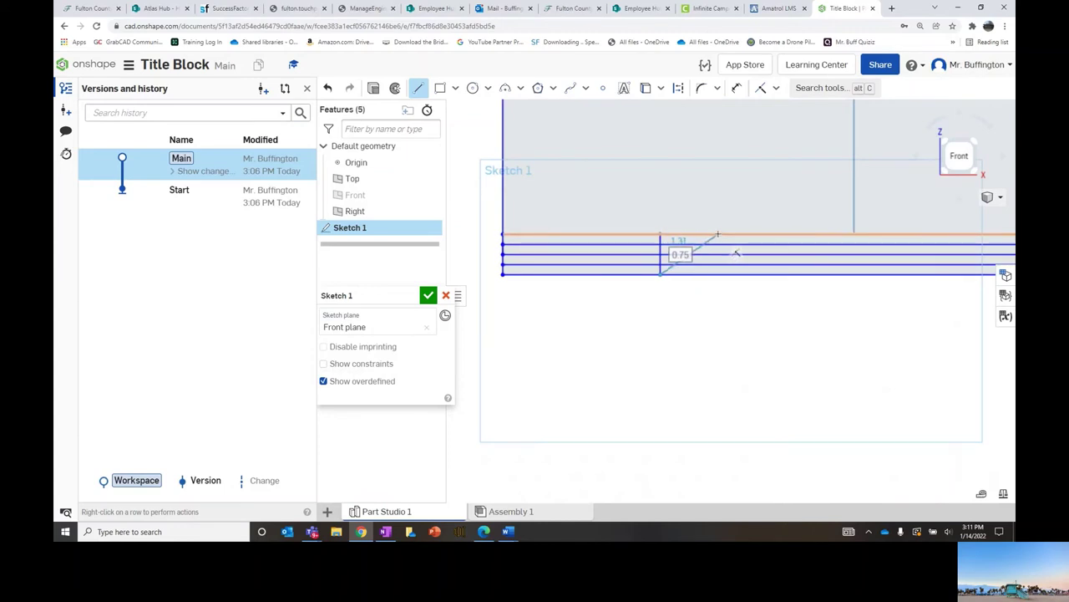
pyautogui.press('Escape')
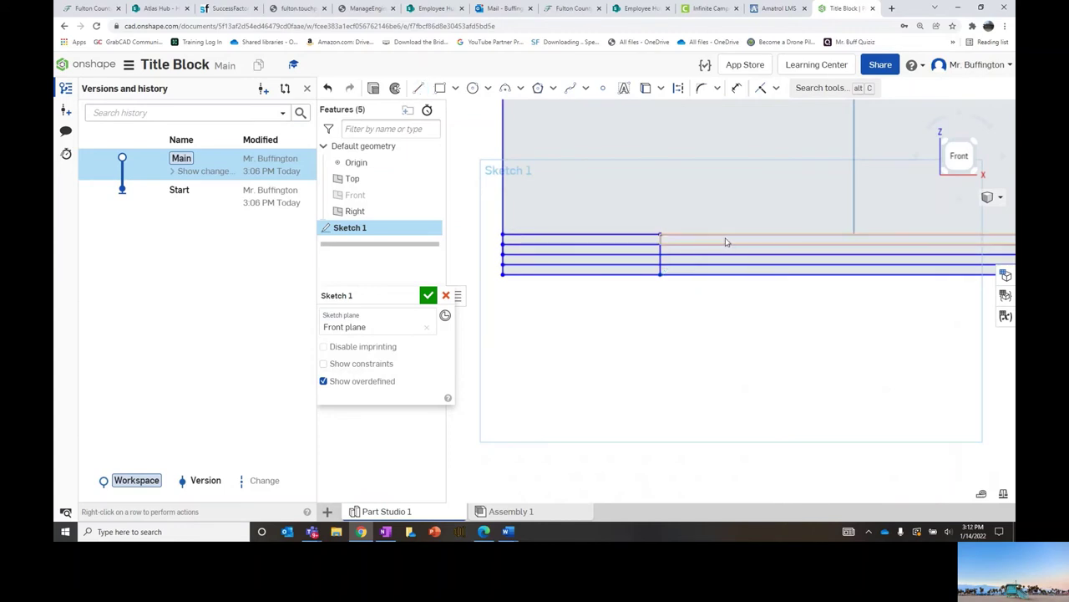
pyautogui.click(418, 88)
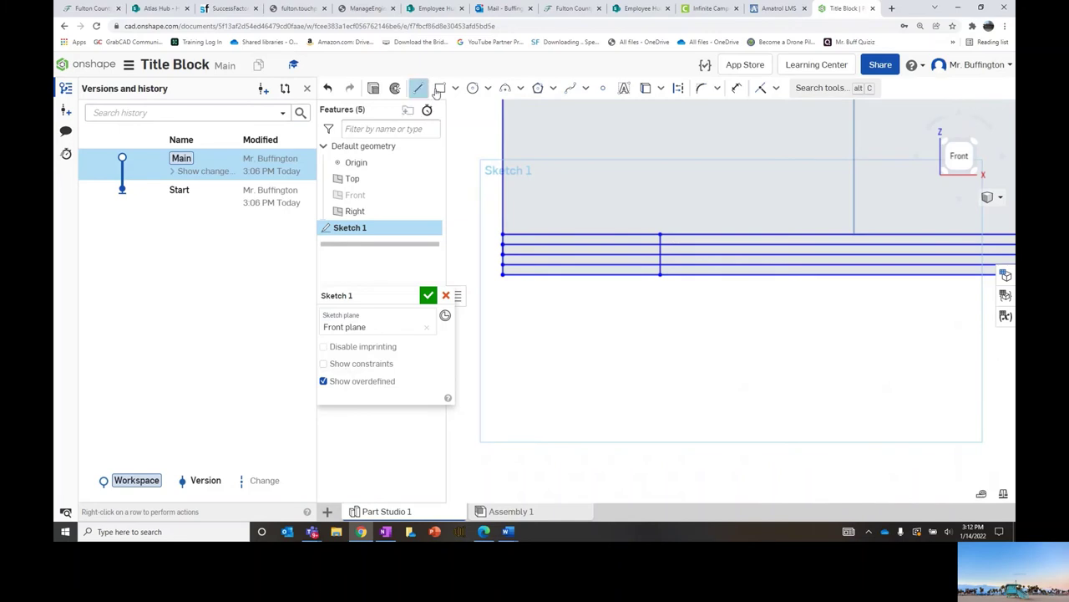
pyautogui.click(830, 234)
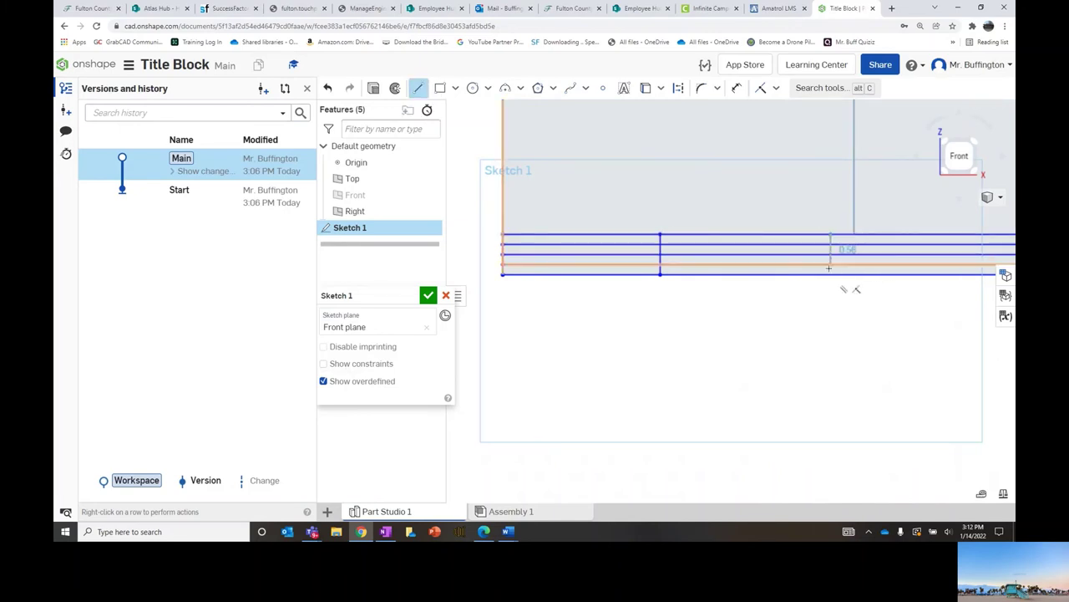
pyautogui.click(830, 274)
pyautogui.press('Escape')
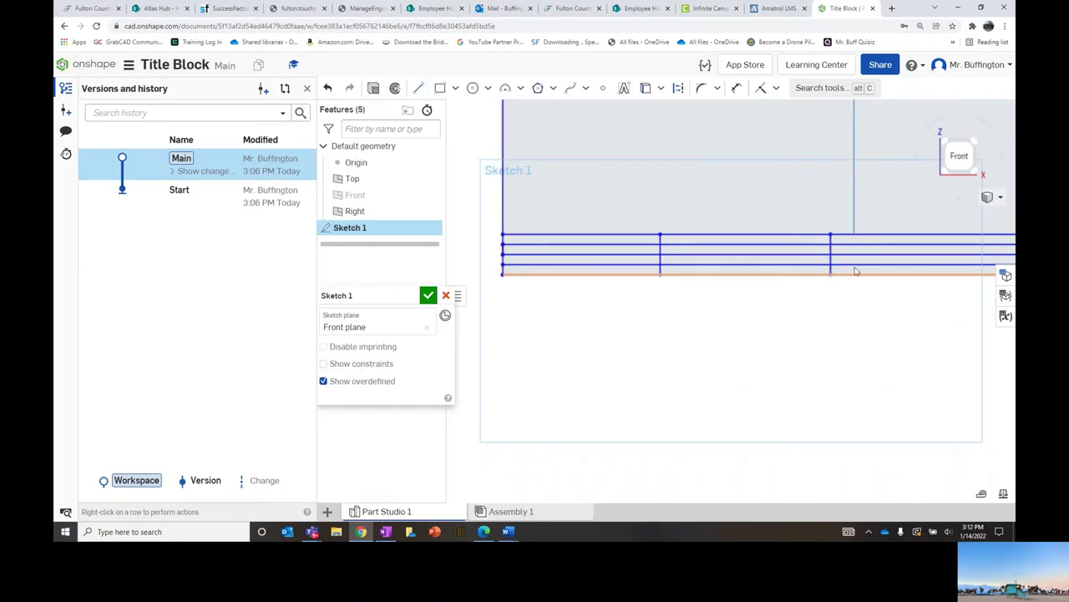
# Step: Add a third vertical divider through the stacked rows
pyautogui.moveTo(883, 322); pyautogui.dragTo(617, 351, button='middle')
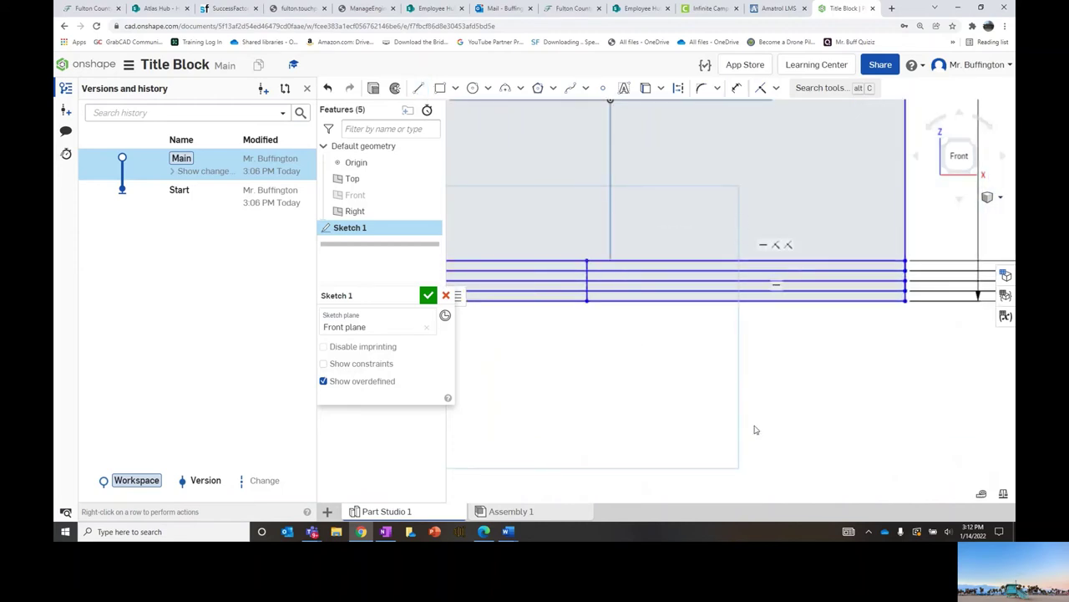
pyautogui.rightClick(769, 360)
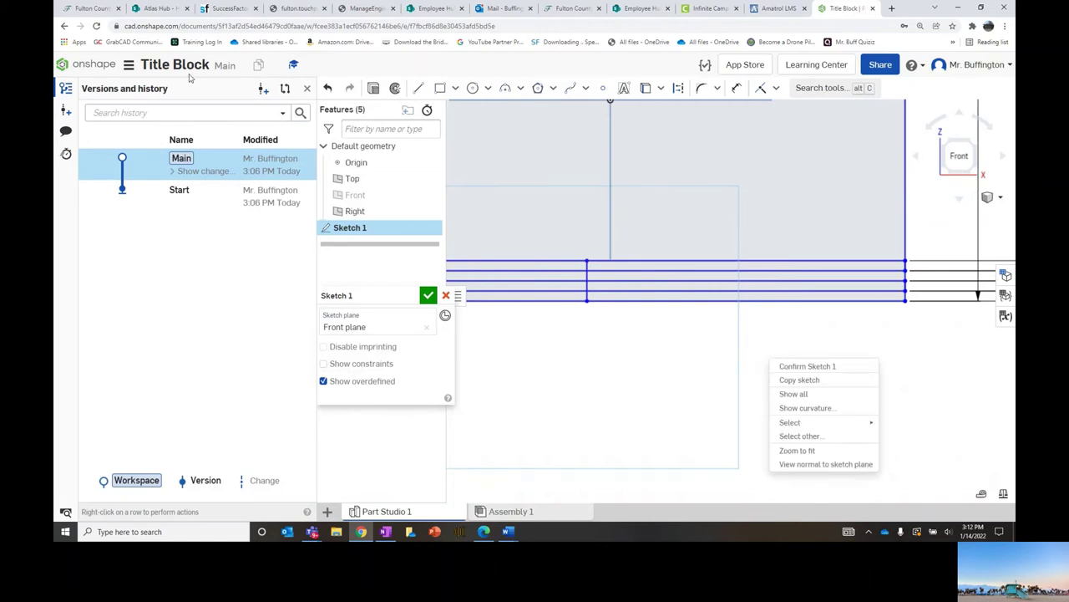
pyautogui.click(419, 90)
pyautogui.click(724, 262)
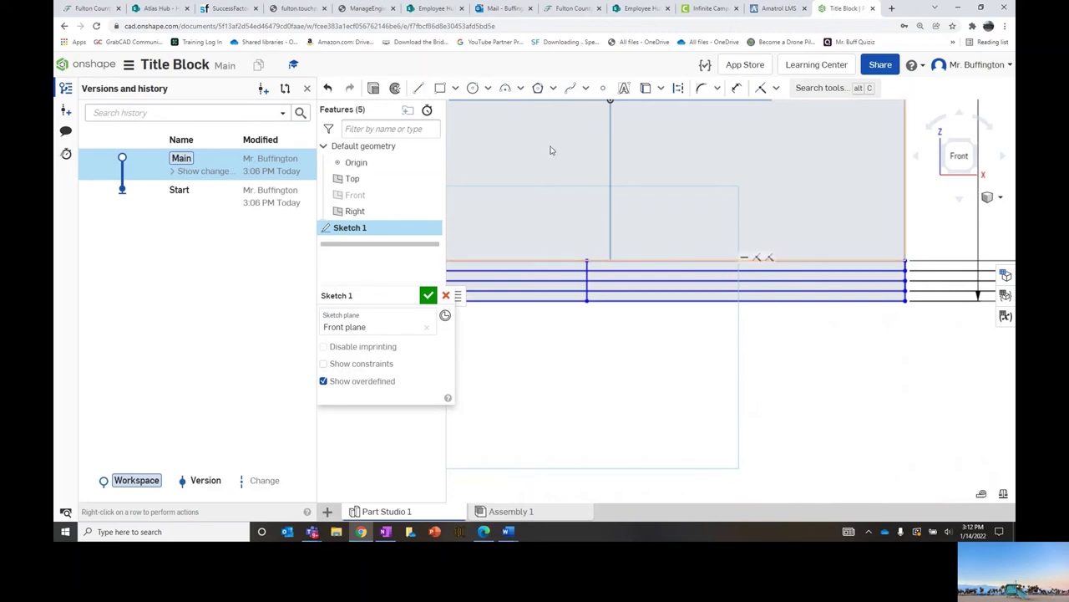
pyautogui.click(418, 88)
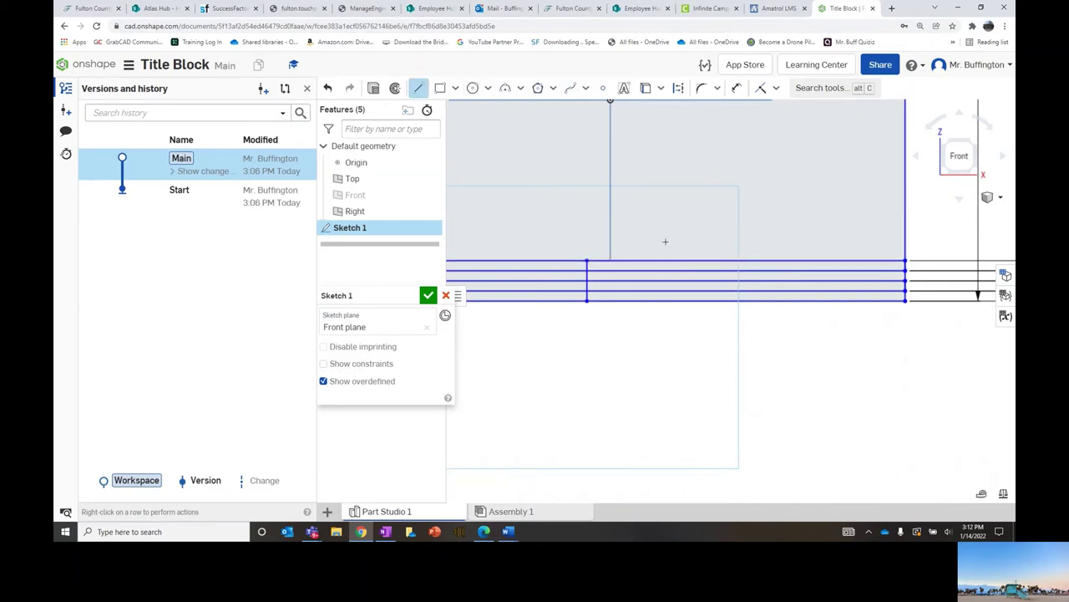
pyautogui.click(710, 261)
pyautogui.click(711, 301)
pyautogui.press('Escape')
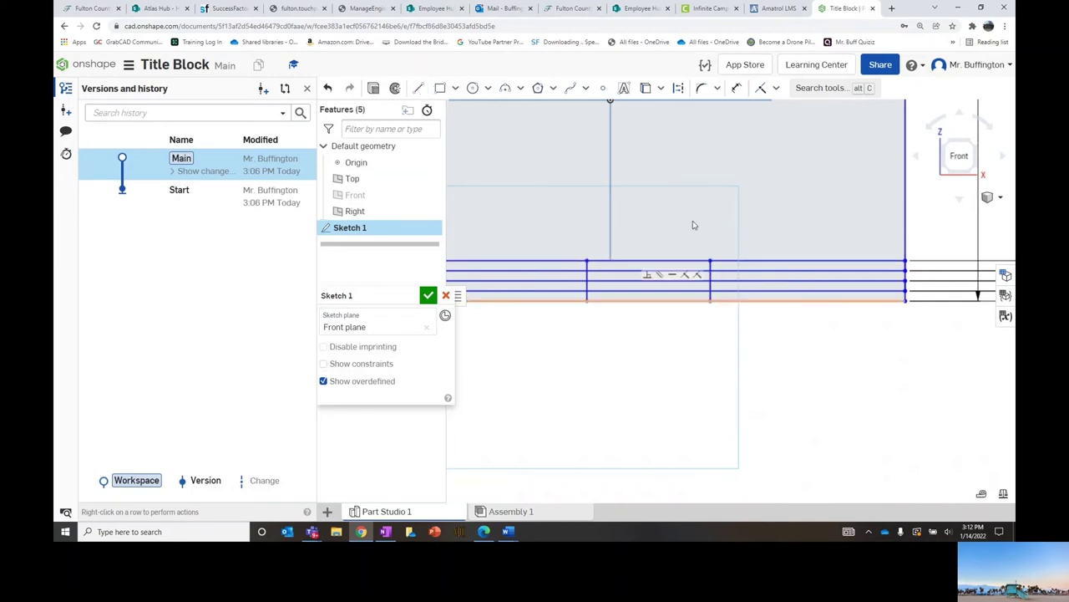
pyautogui.scroll(-5, 694, 227)
pyautogui.scroll(5, 664, 296)
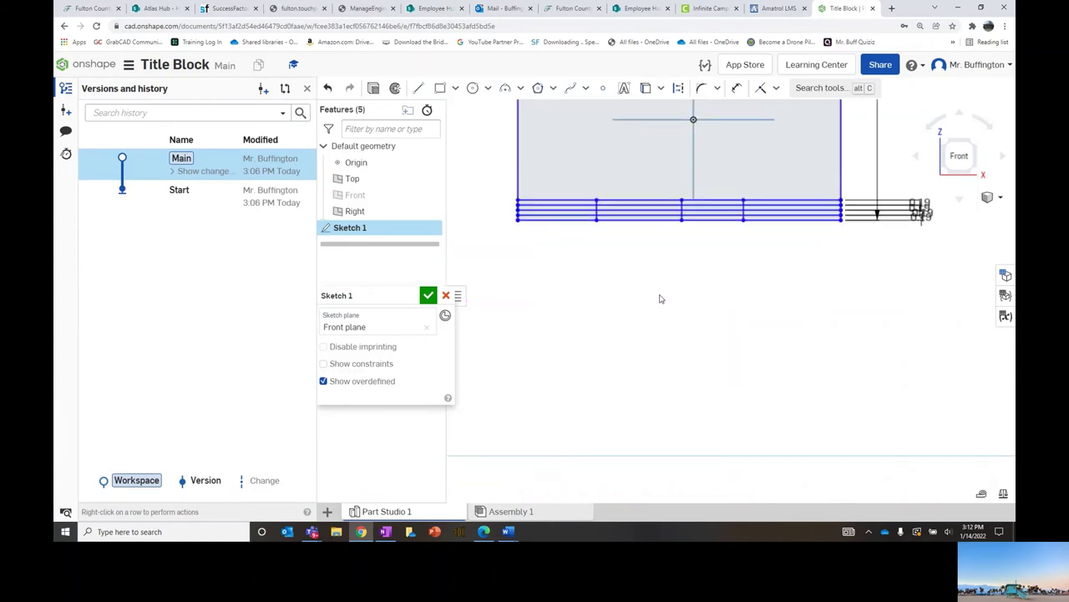
pyautogui.scroll(3, 704, 343)
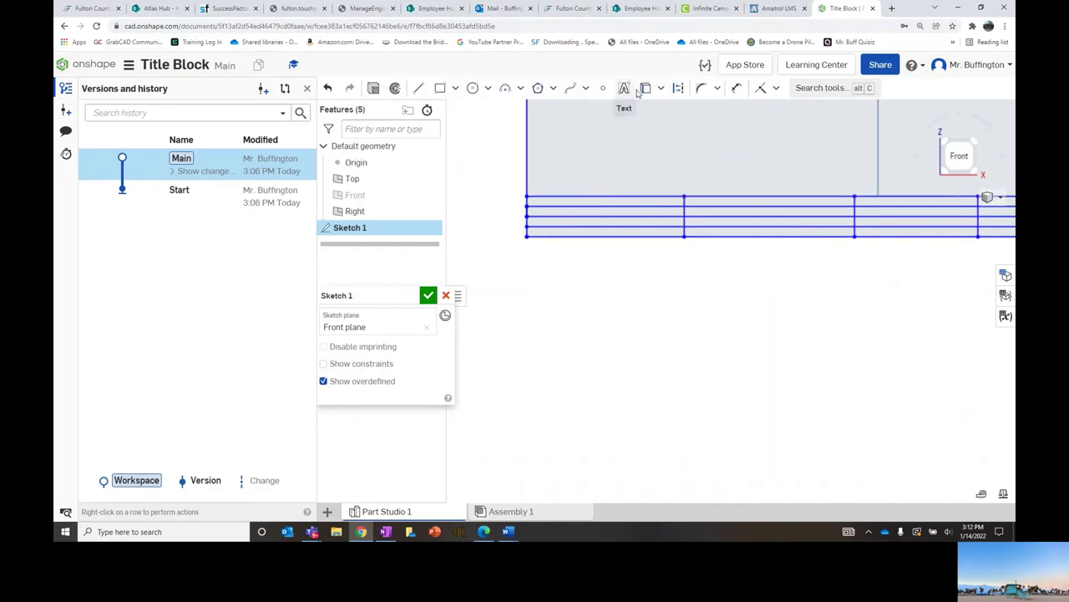
# Step: Dimension the first two bottom-strip cells at 3 inches wide each
pyautogui.click(734, 90)
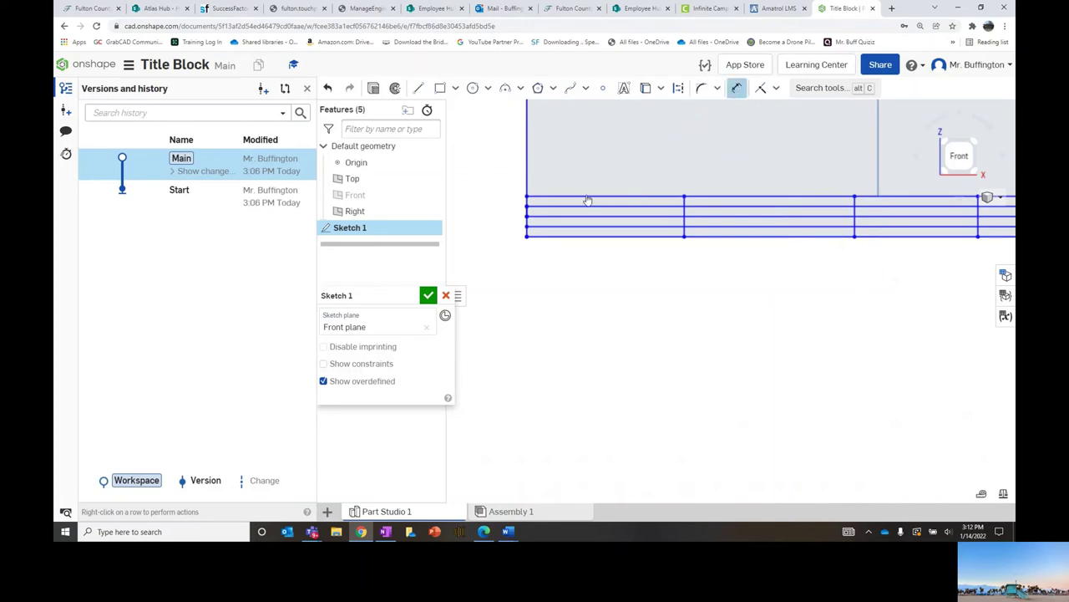
pyautogui.click(684, 194)
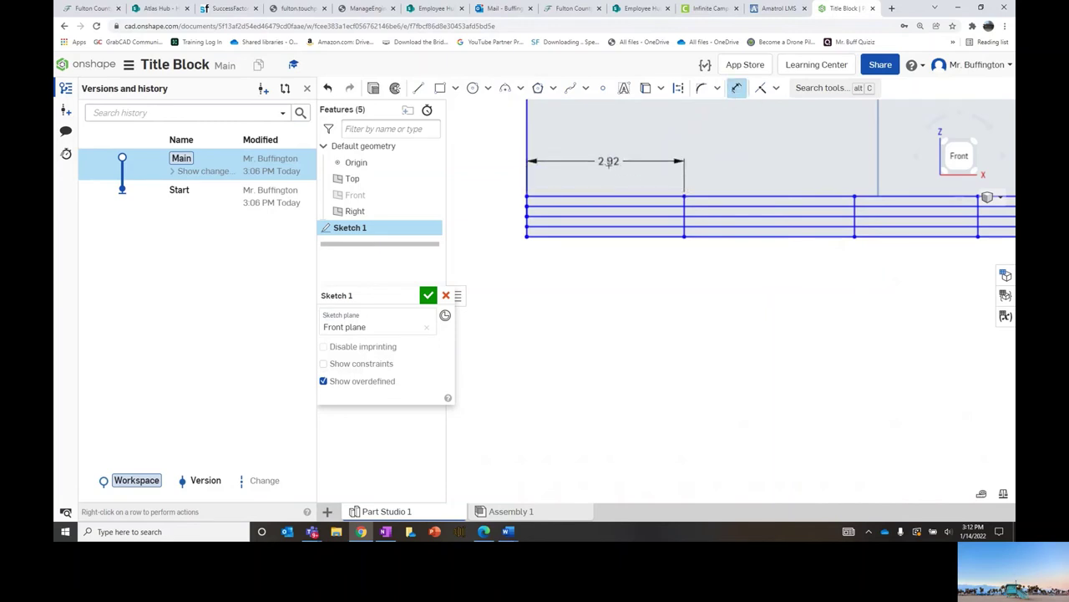
pyautogui.click(609, 157)
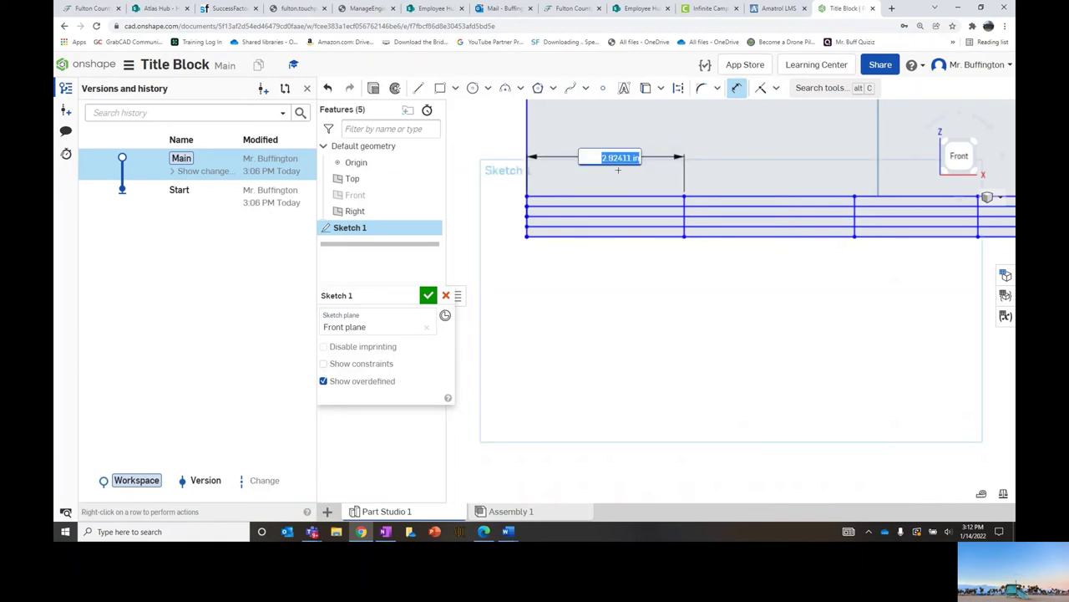
pyautogui.write('3')
pyautogui.press('Return')
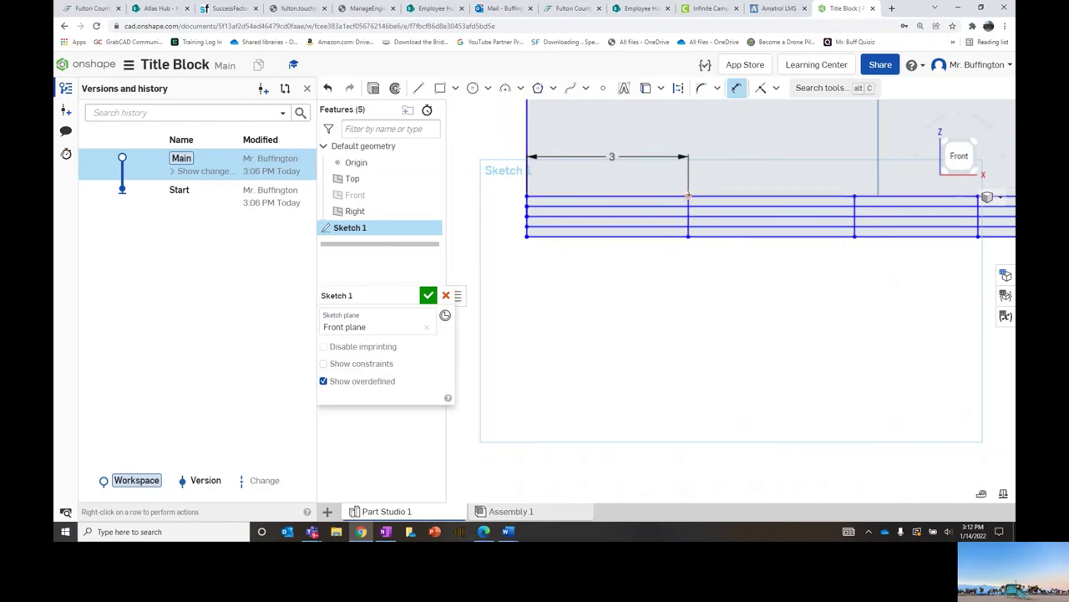
pyautogui.click(854, 197)
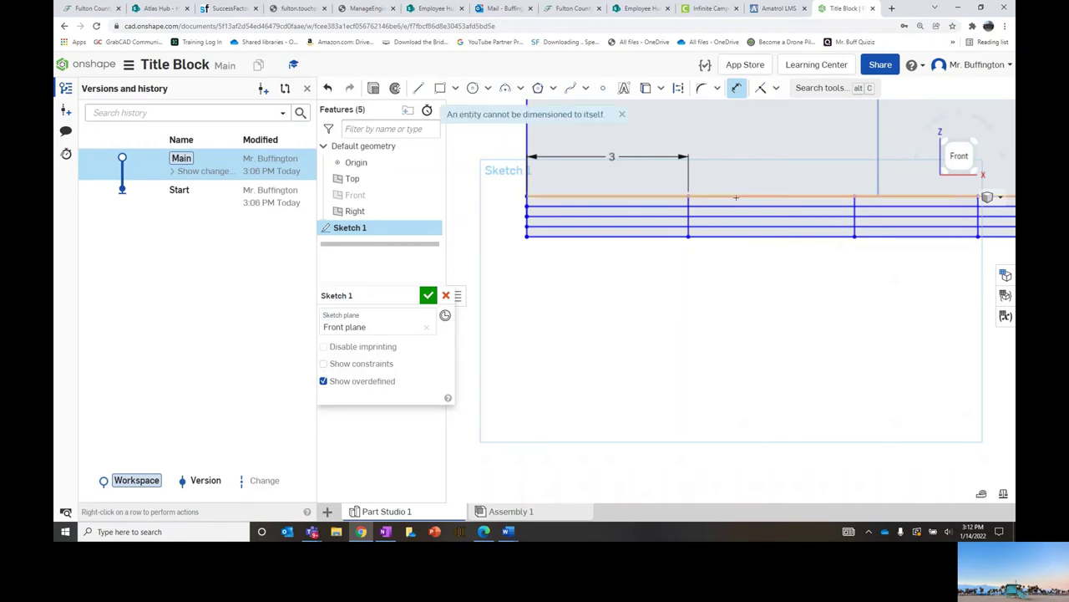
pyautogui.click(688, 196)
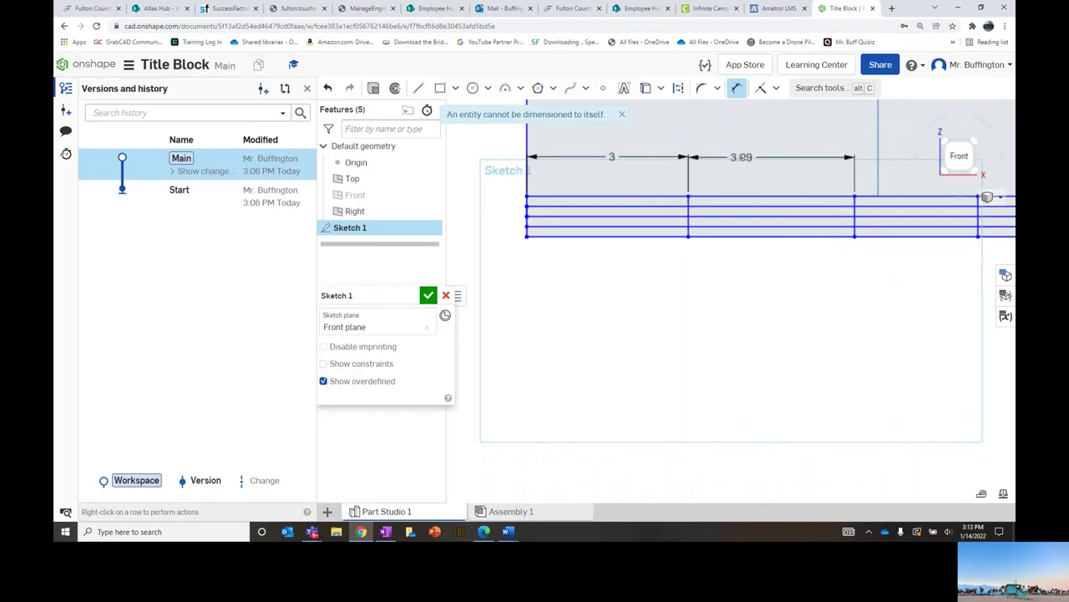
pyautogui.click(741, 157)
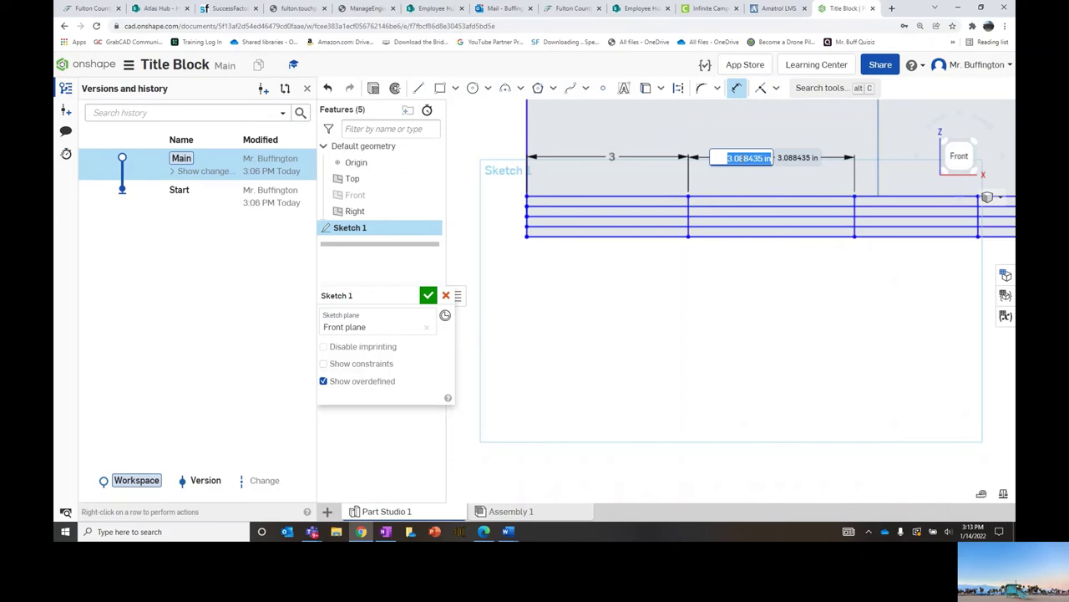
pyautogui.write('3')
pyautogui.press('Return')
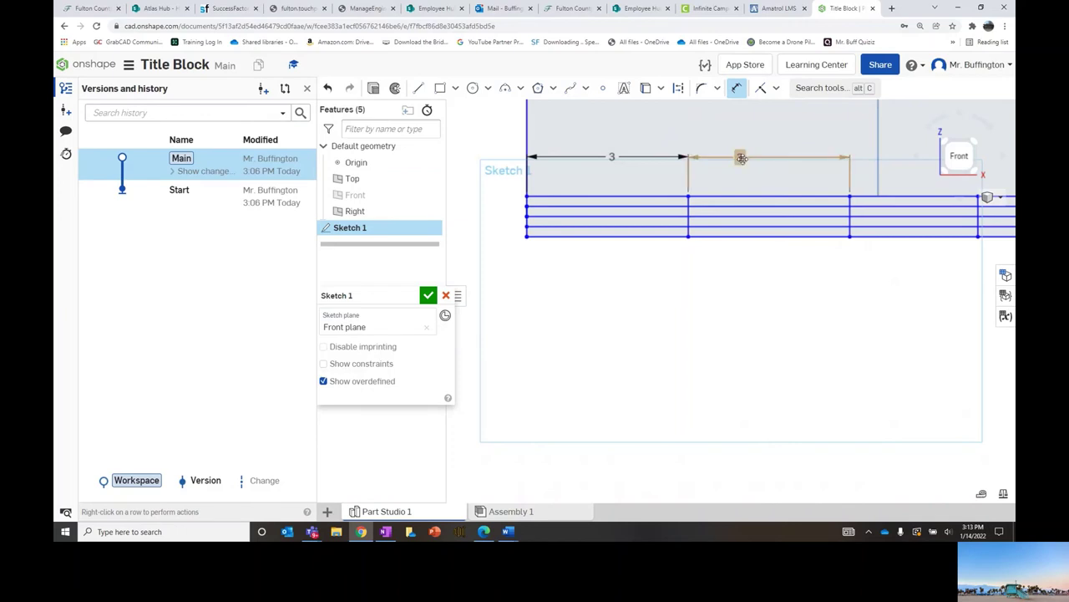
# Step: Dimension the third bottom-strip cell at 3 inches wide
pyautogui.scroll(-2, 842, 272)
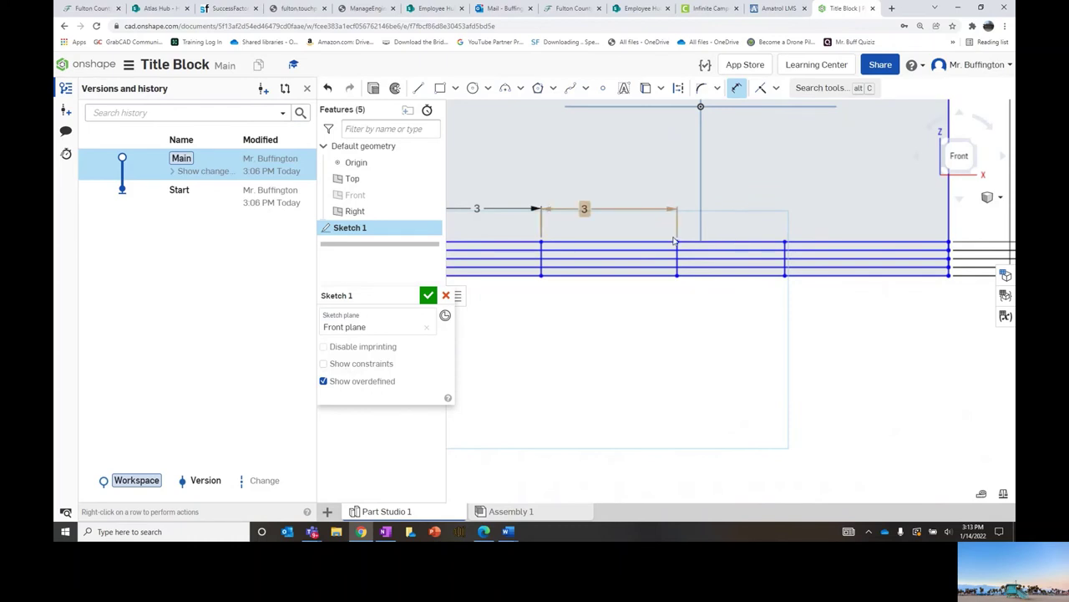
pyautogui.click(783, 241)
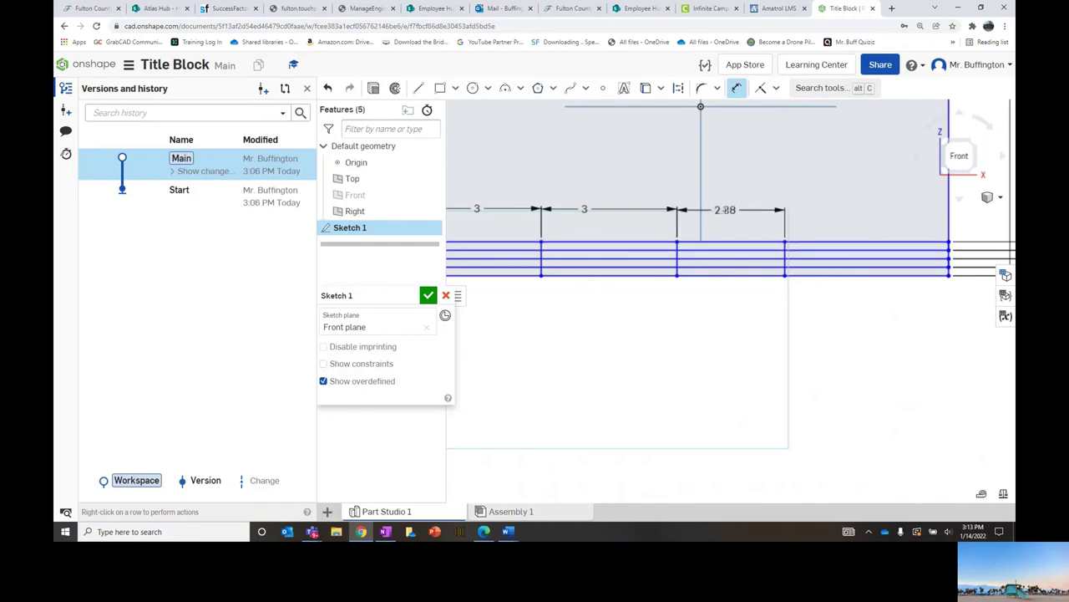
pyautogui.click(725, 210)
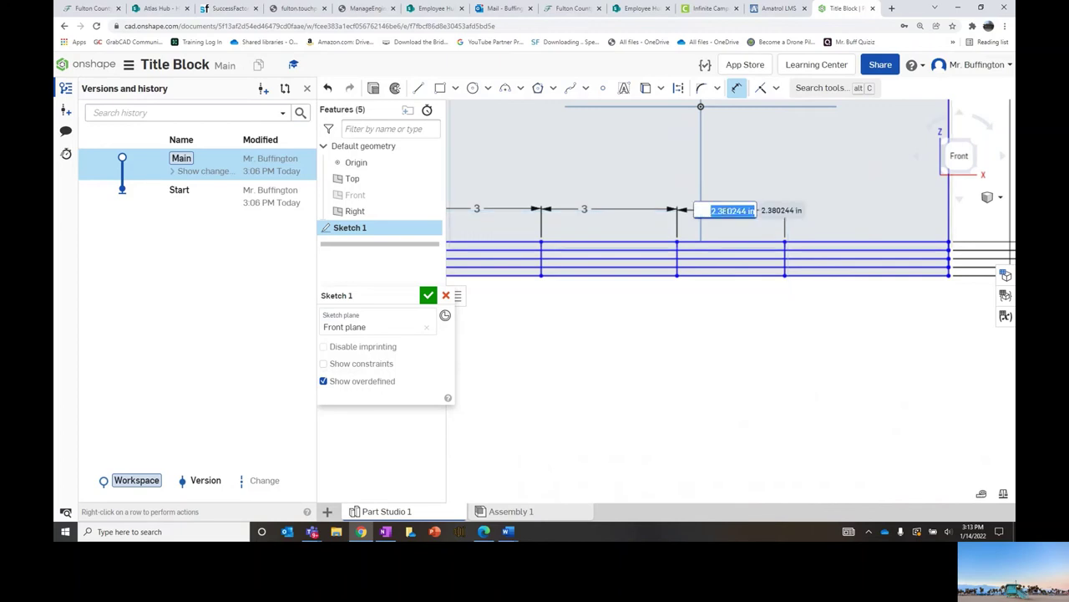
pyautogui.write('3')
pyautogui.press('Return')
pyautogui.scroll(-3, 731, 214)
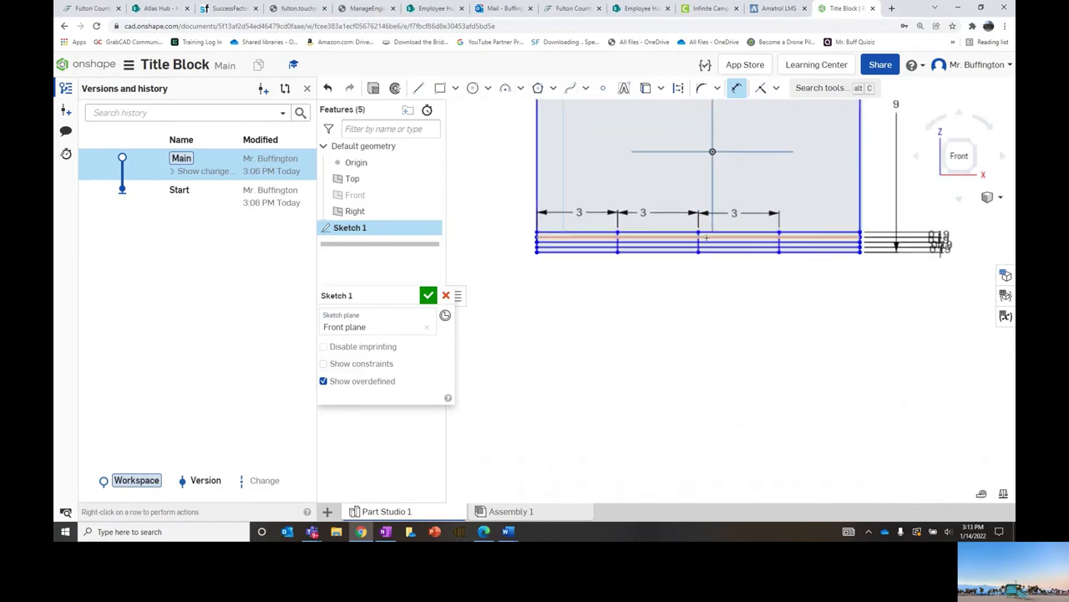
pyautogui.scroll(-2, 706, 239)
pyautogui.scroll(1, 708, 243)
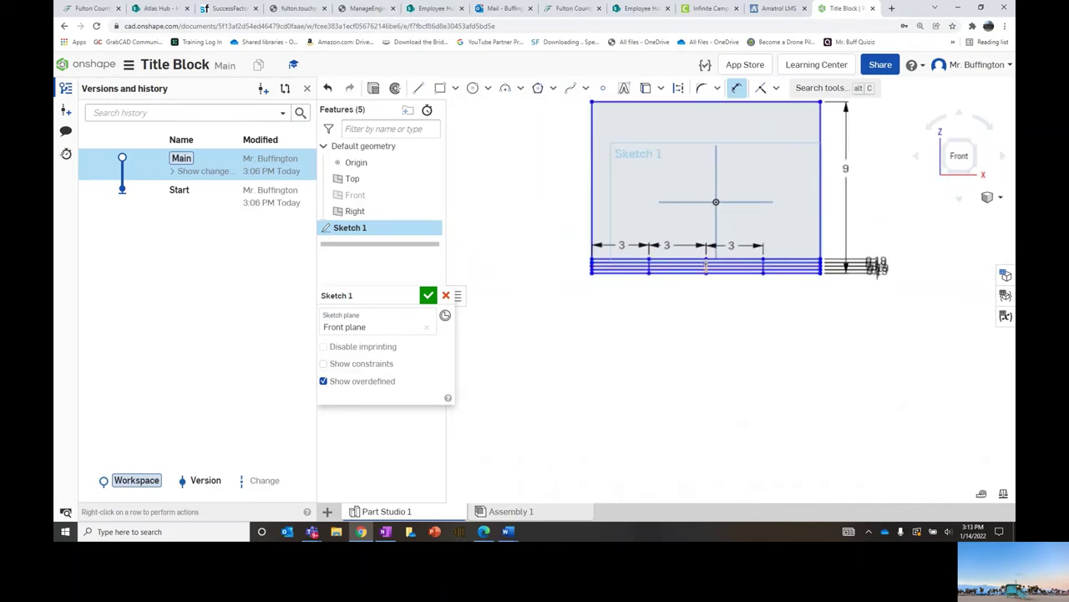
pyautogui.scroll(2, 706, 266)
pyautogui.scroll(1, 643, 284)
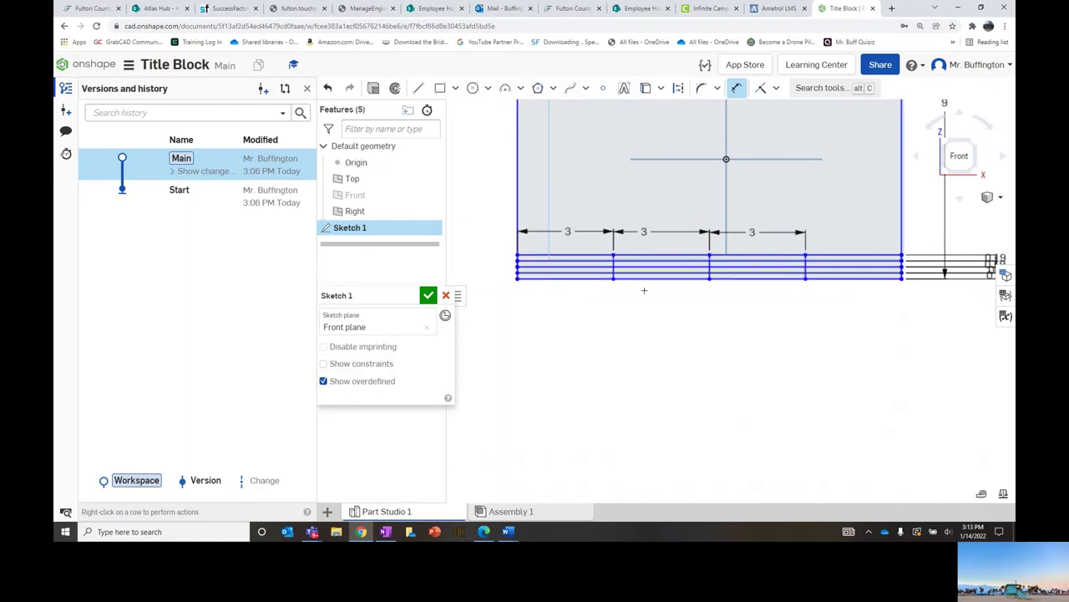
pyautogui.scroll(1, 639, 290)
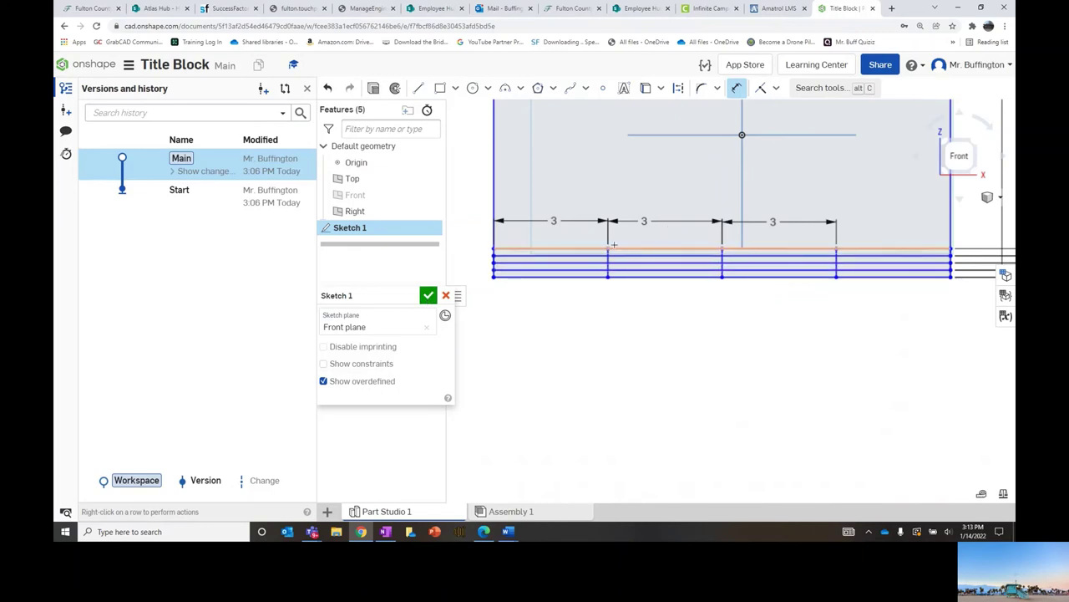
pyautogui.scroll(2, 567, 257)
pyautogui.scroll(2, 566, 256)
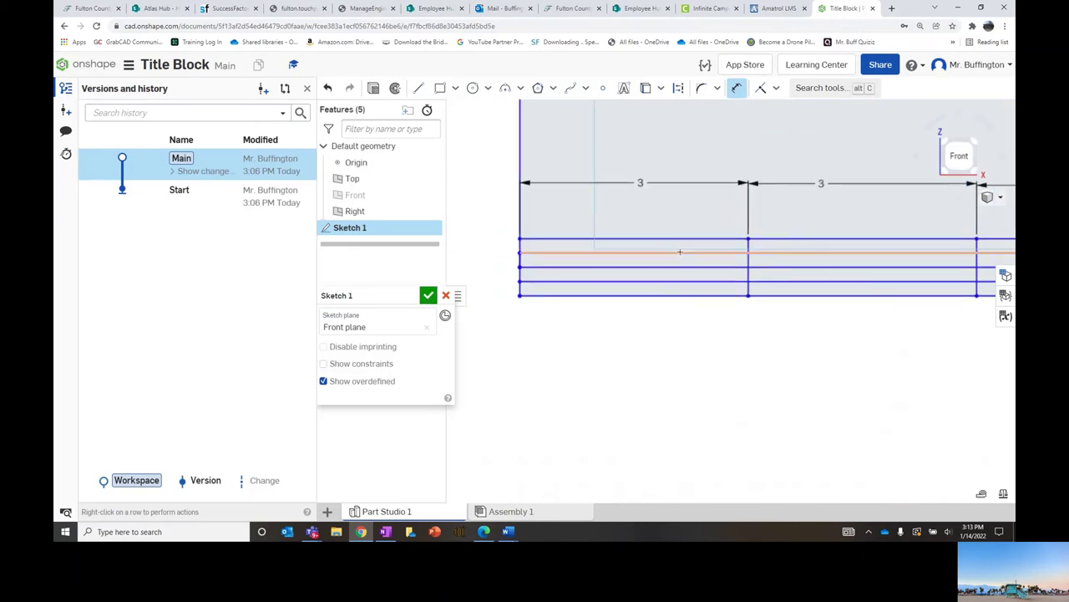
pyautogui.moveTo(685, 239); pyautogui.dragTo(793, 224, button='middle')
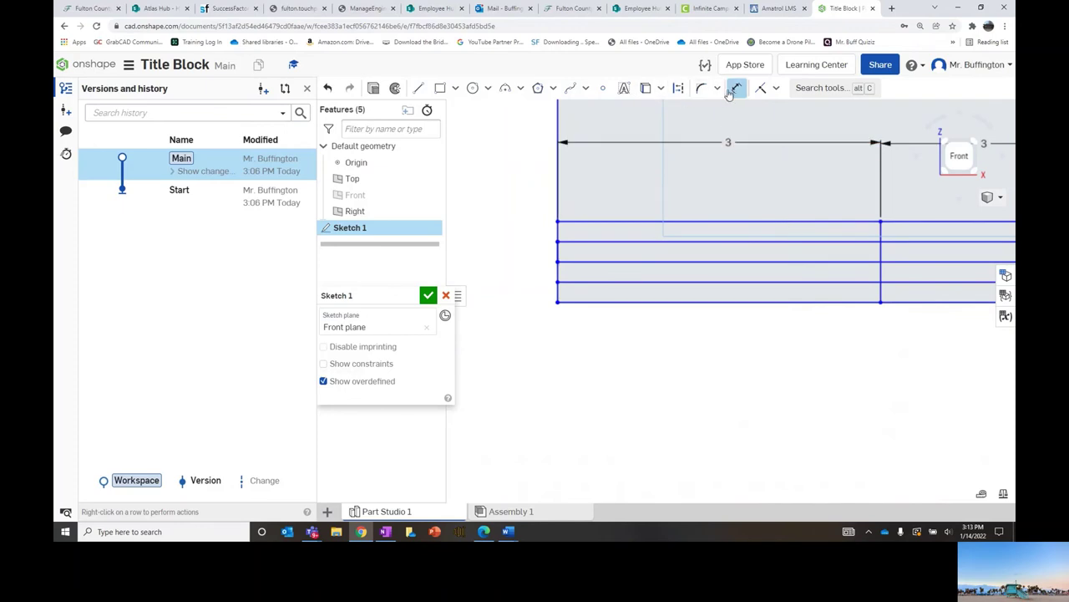
# Step: Add sketch text 'SOUTHWEST HIGH' in a box in the leftmost top-row cell
pyautogui.click(623, 89)
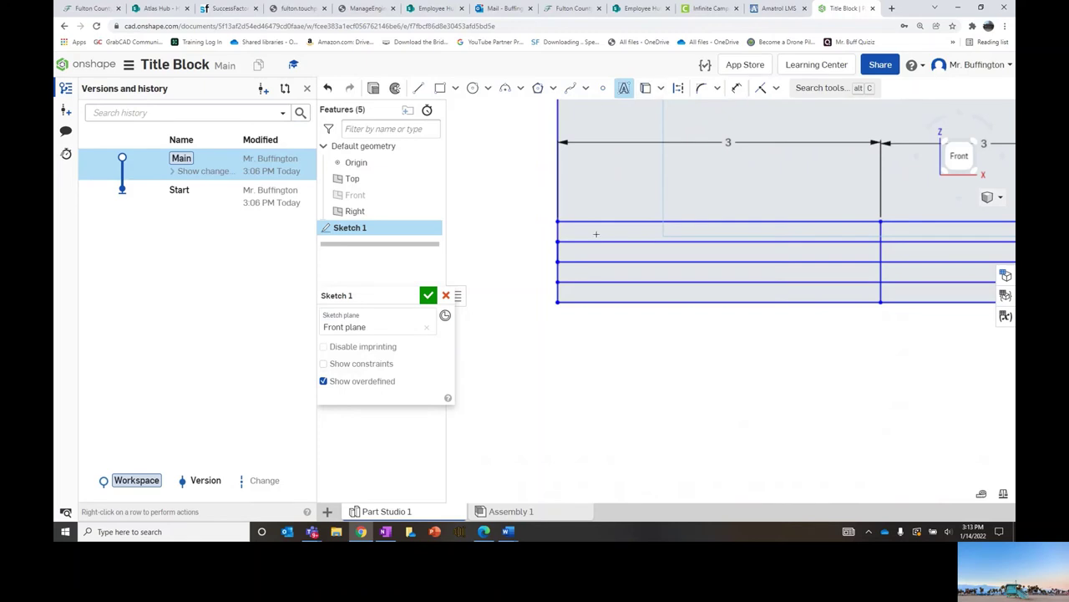
pyautogui.scroll(2, 626, 217)
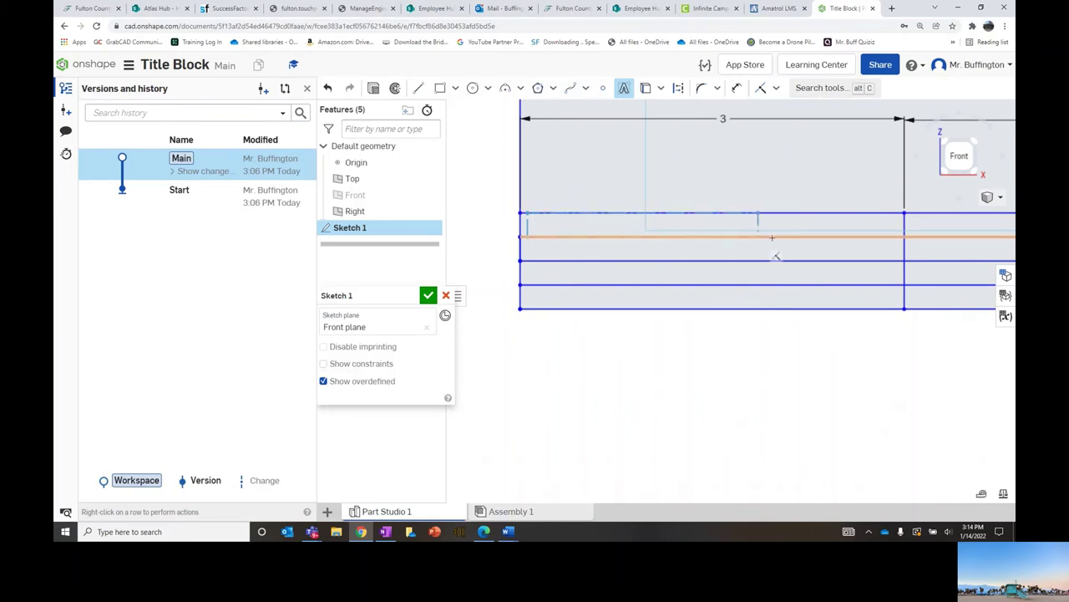
pyautogui.click(891, 238)
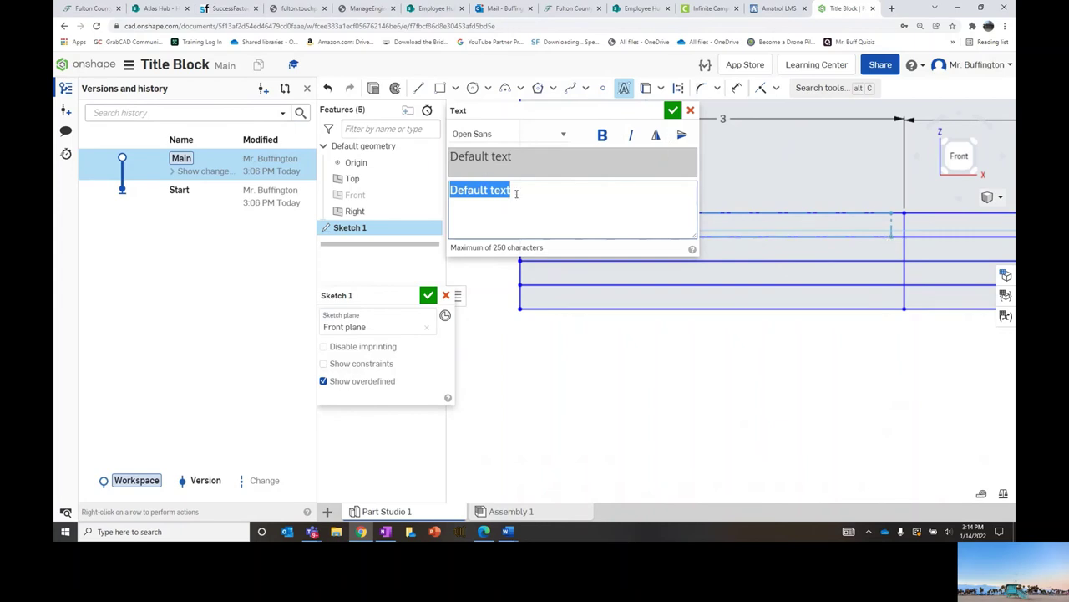
pyautogui.write('B')
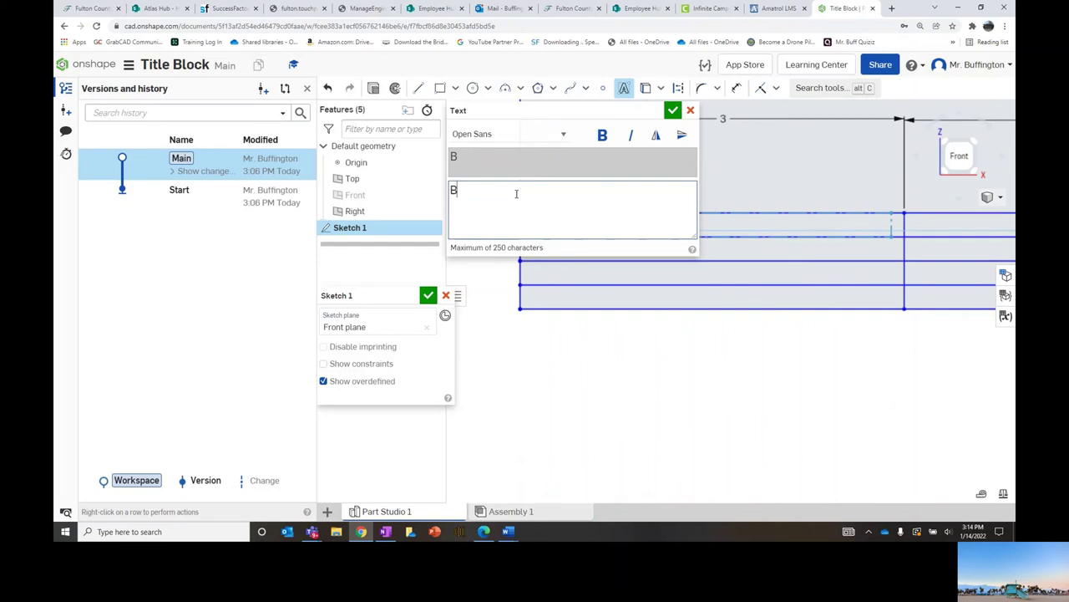
pyautogui.press('BackSpace')
pyautogui.write('SOUTHWEST HIGH')
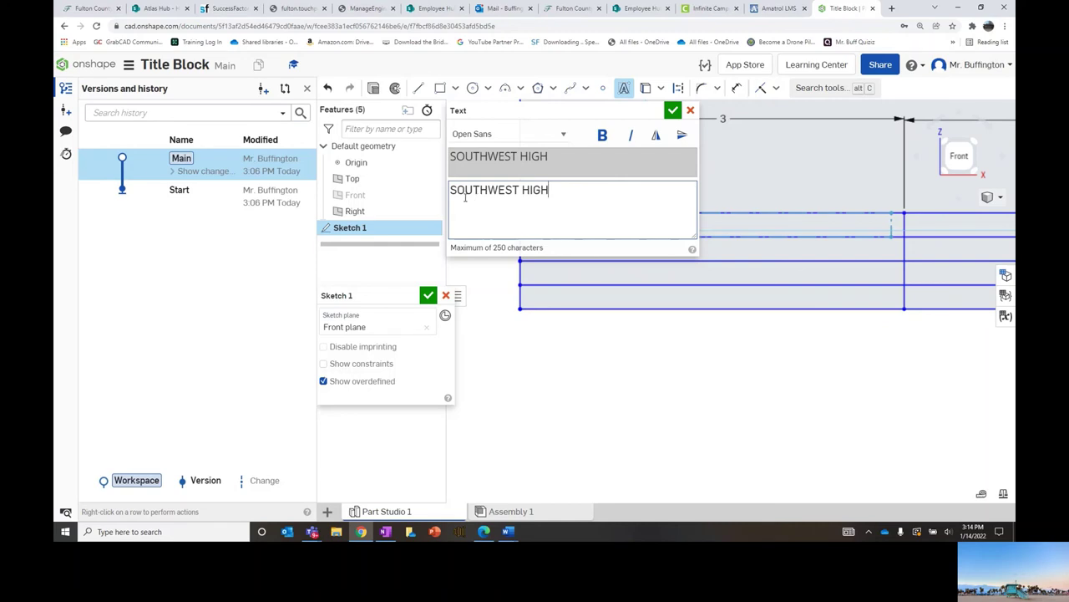
pyautogui.click(673, 111)
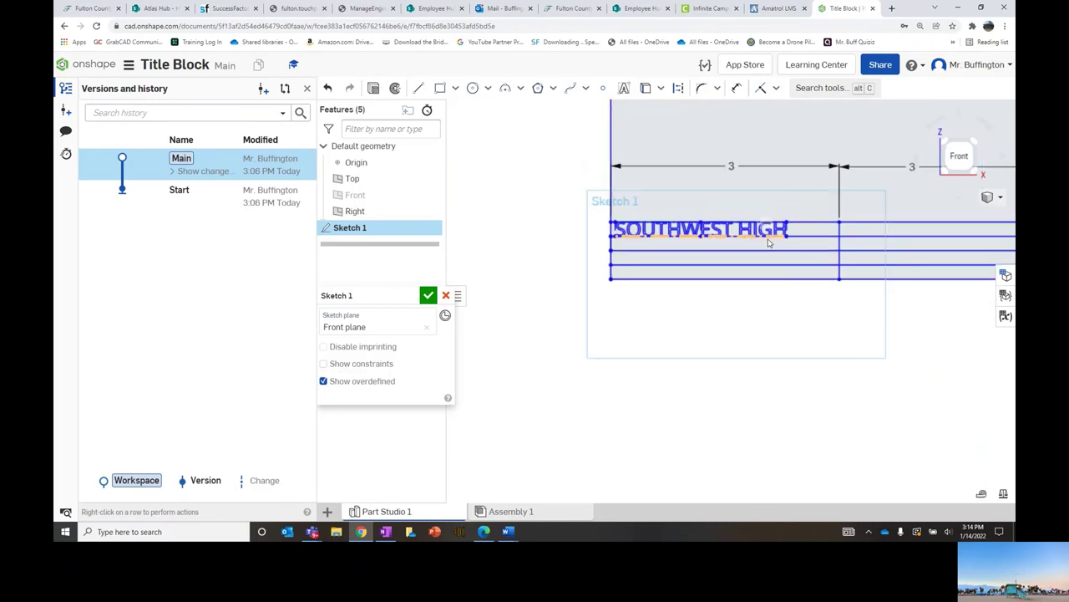
pyautogui.moveTo(746, 238); pyautogui.dragTo(655, 238, button='middle')
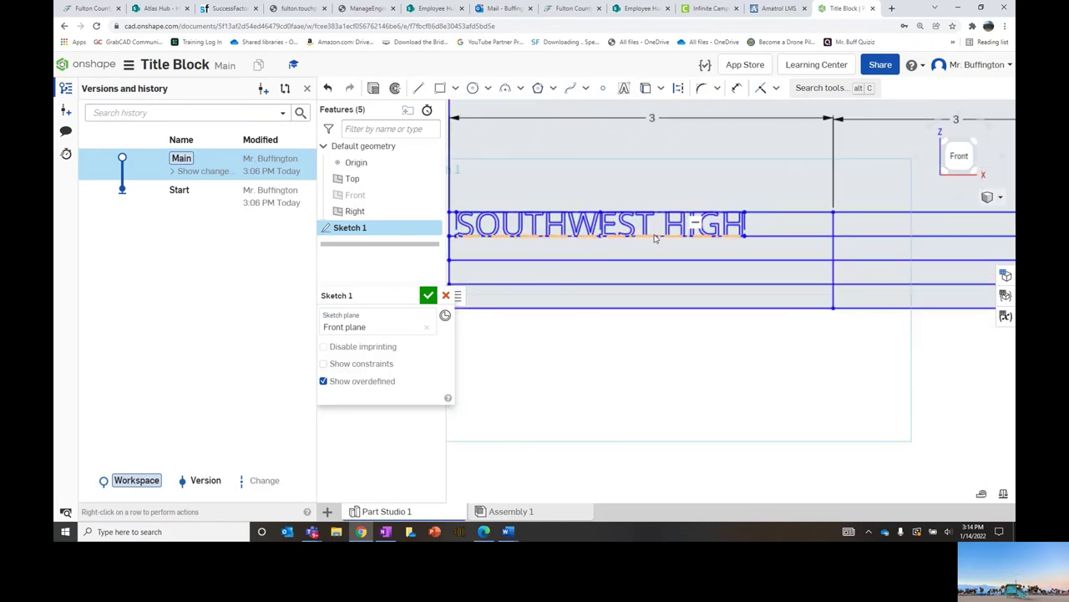
pyautogui.scroll(-3, 657, 239)
pyautogui.scroll(2, 664, 239)
pyautogui.scroll(1, 670, 239)
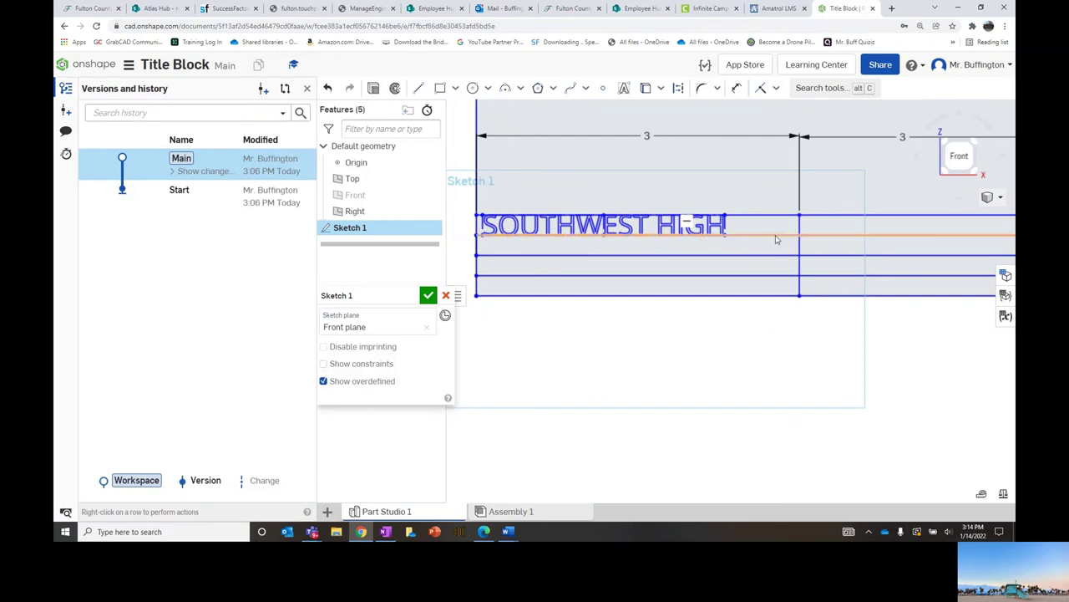
pyautogui.scroll(-2, 785, 248)
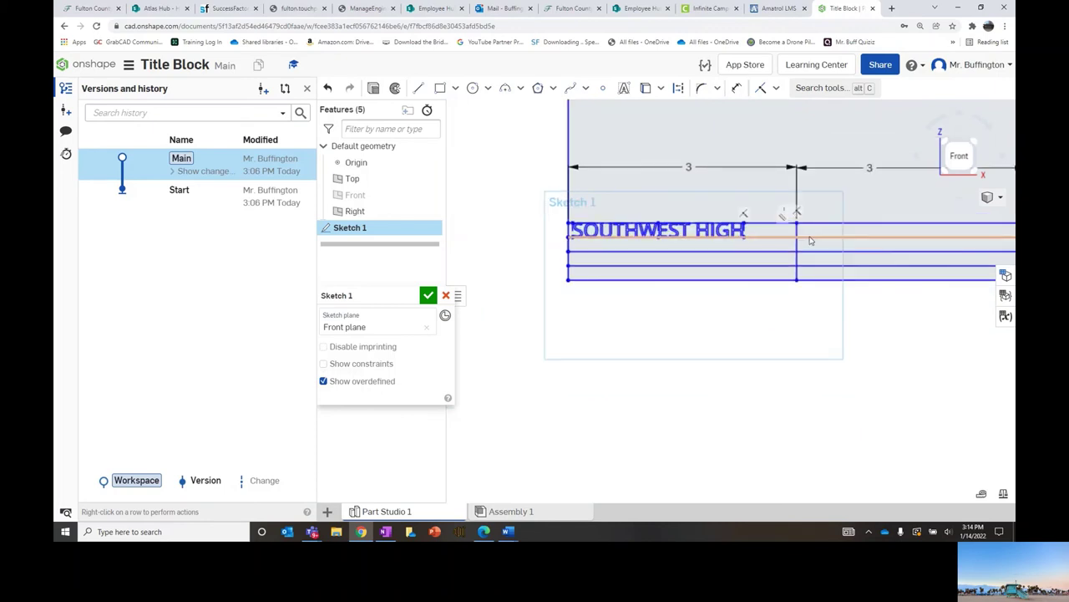
pyautogui.moveTo(855, 236); pyautogui.dragTo(719, 242, button='middle')
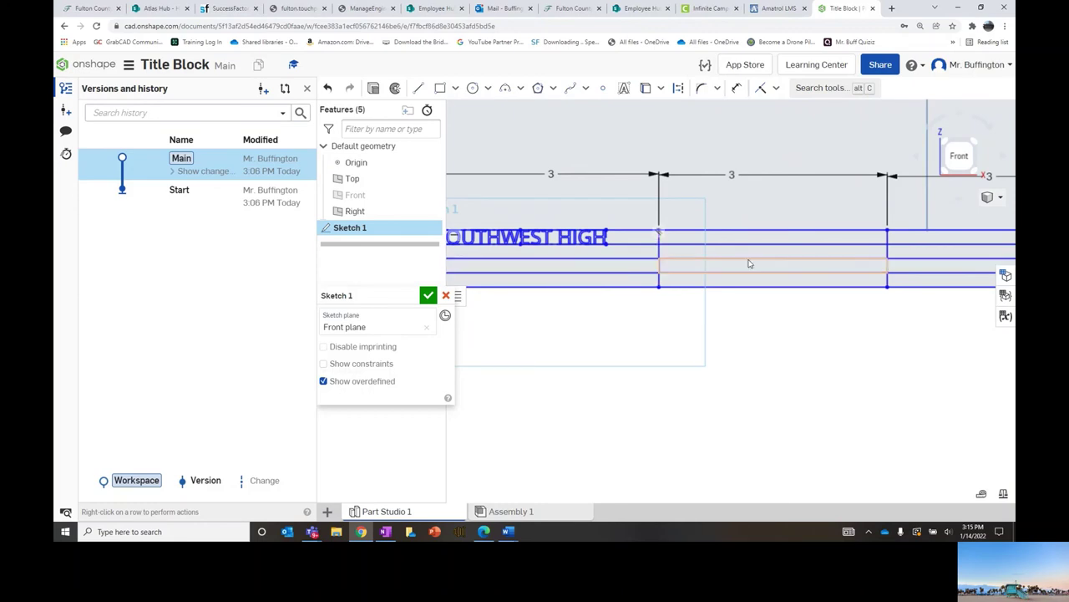
pyautogui.scroll(-3, 735, 263)
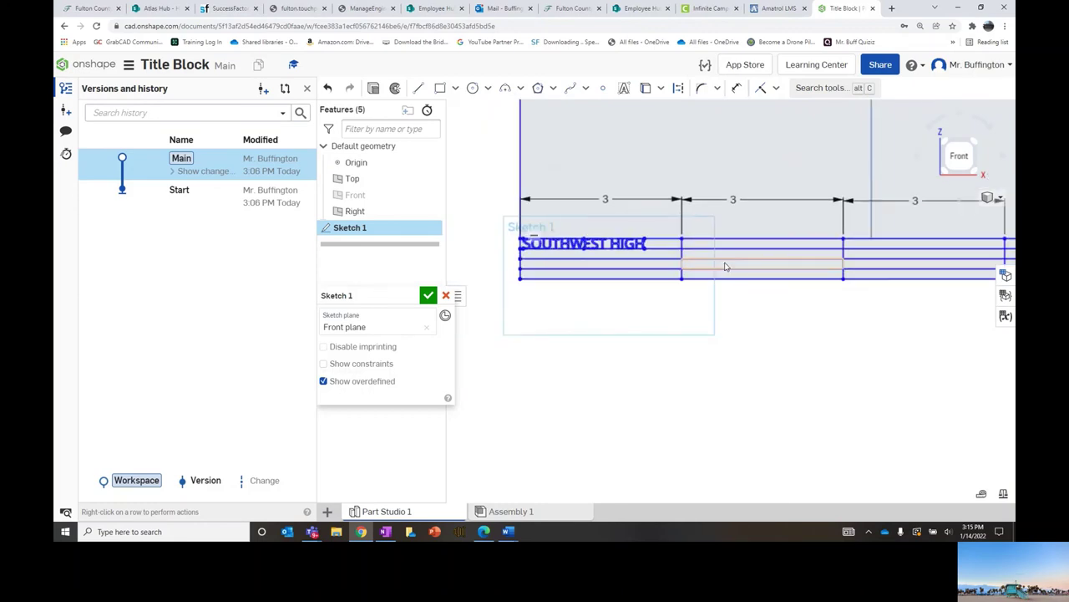
# Step: Add a text box in the second cell containing the drafter's name in capitals
pyautogui.click(624, 90)
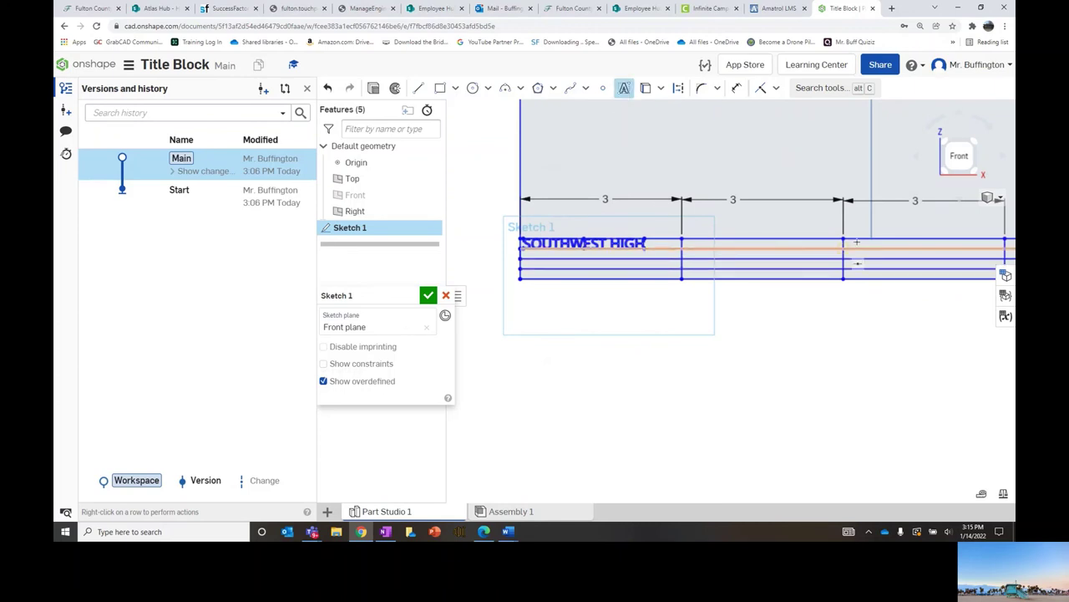
pyautogui.scroll(4, 718, 249)
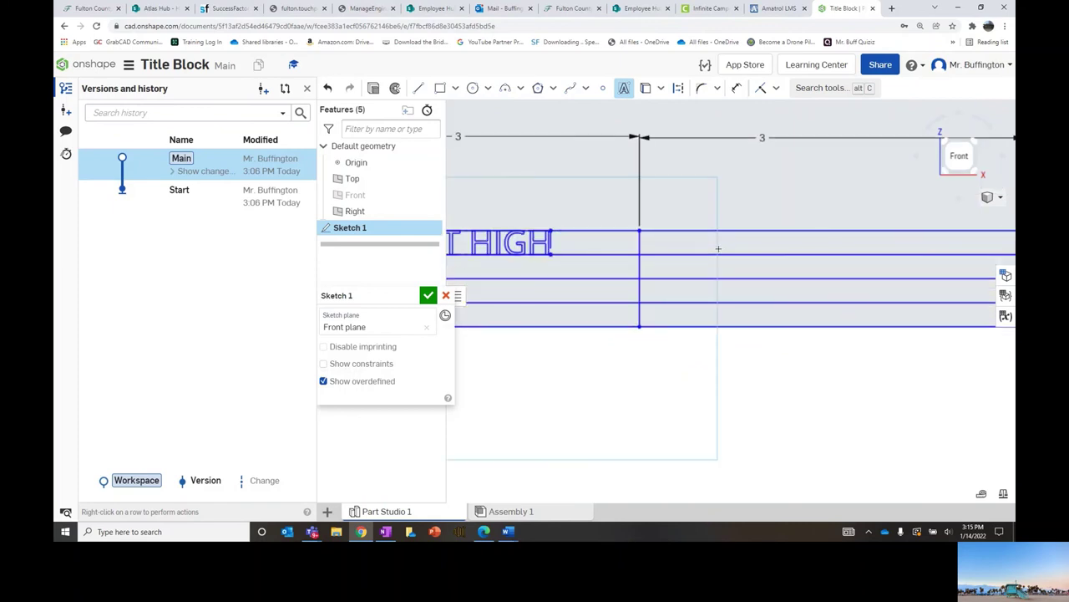
pyautogui.scroll(3, 719, 248)
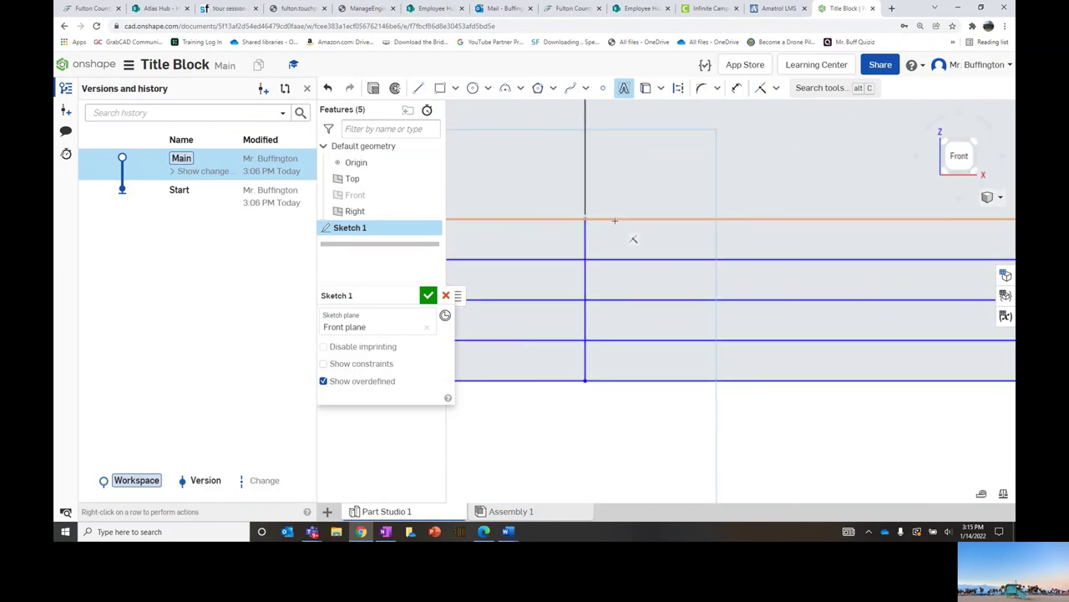
pyautogui.click(615, 220)
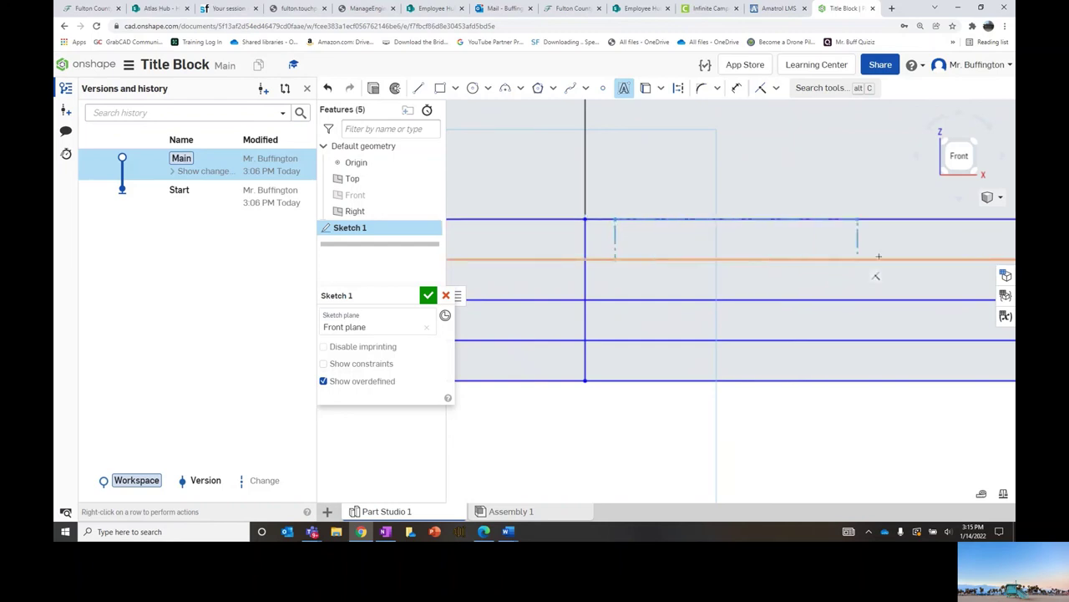
pyautogui.click(981, 258)
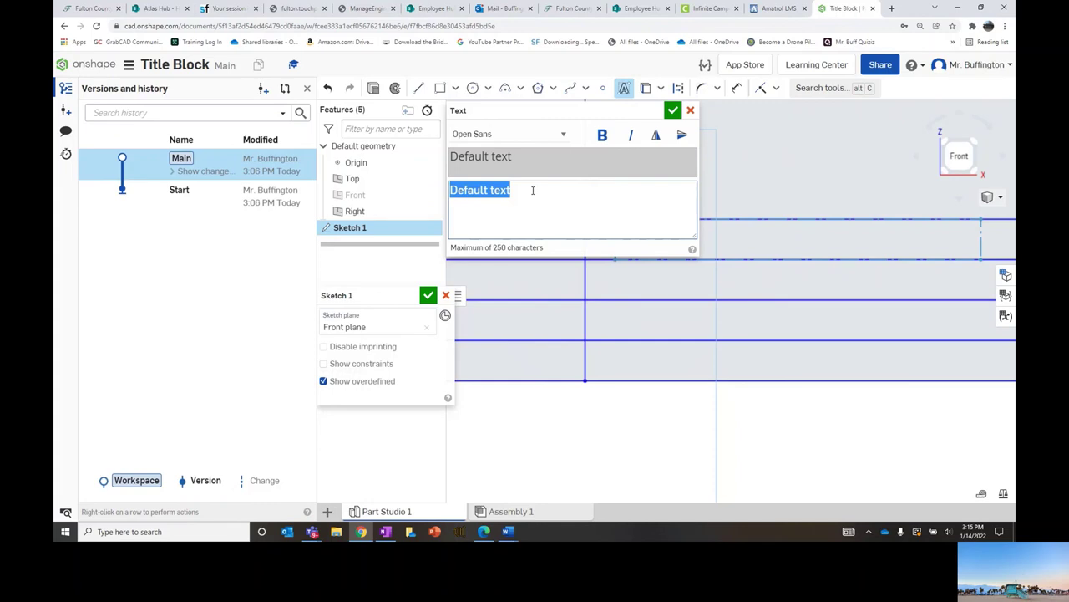
pyautogui.write('J')
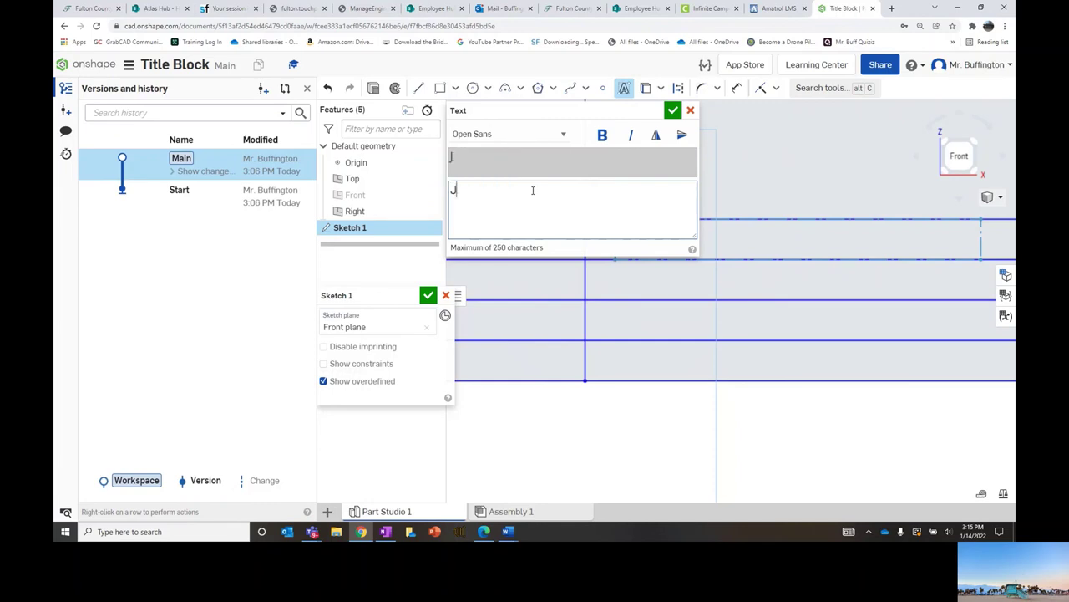
pyautogui.write('OHN BROWN')
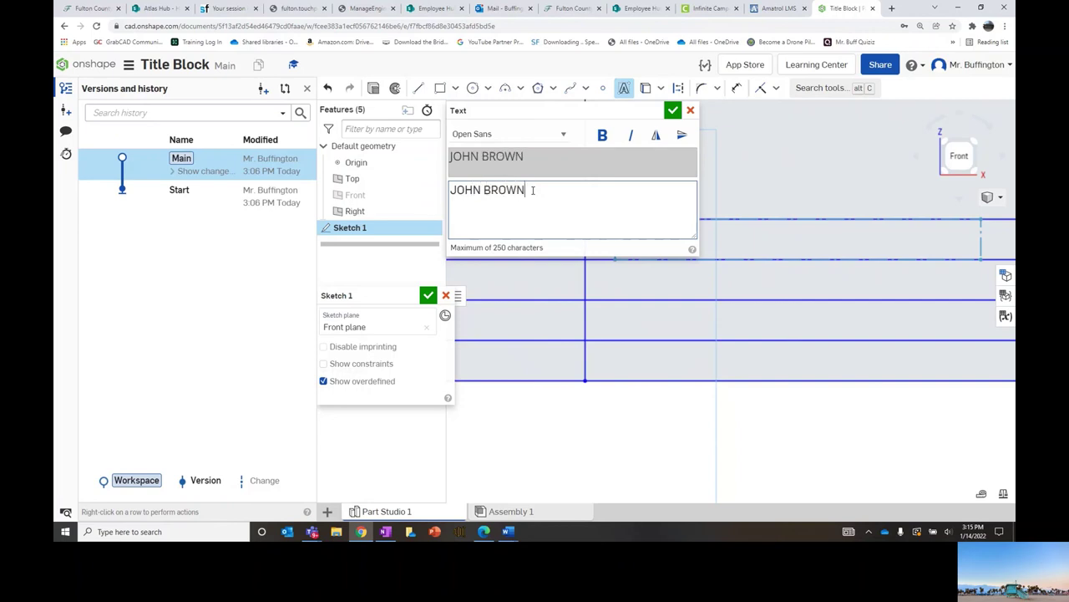
pyautogui.click(672, 112)
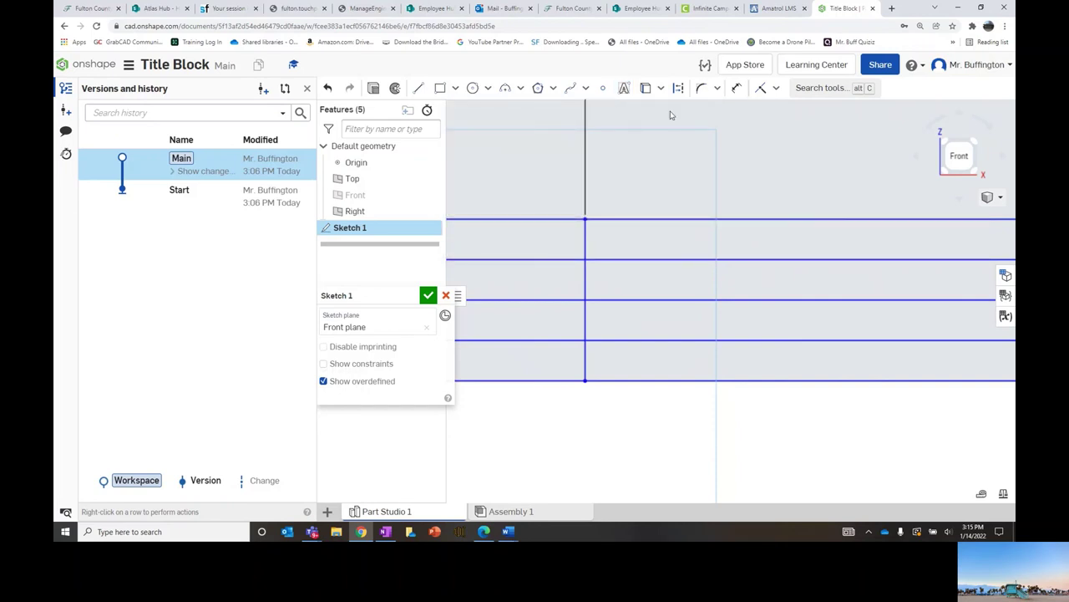
pyautogui.scroll(-3, 730, 257)
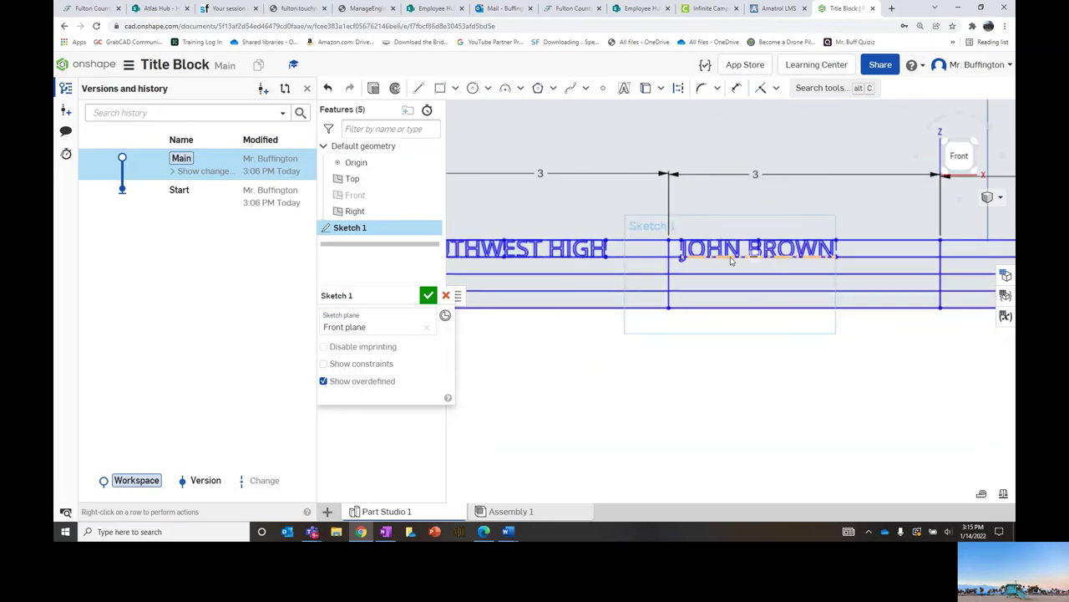
pyautogui.scroll(5, 730, 259)
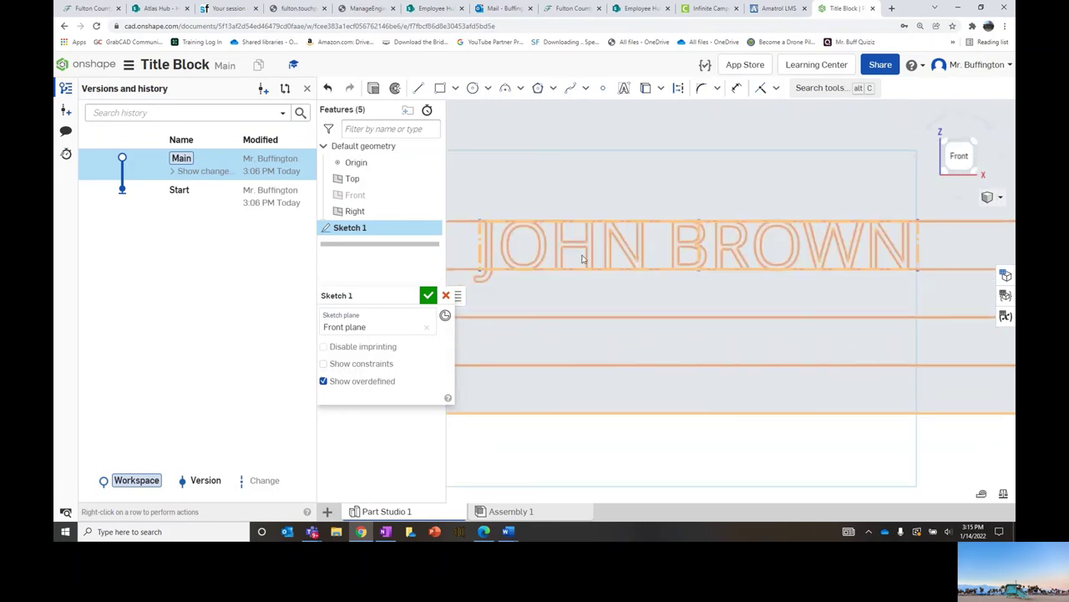
pyautogui.scroll(1, 504, 267)
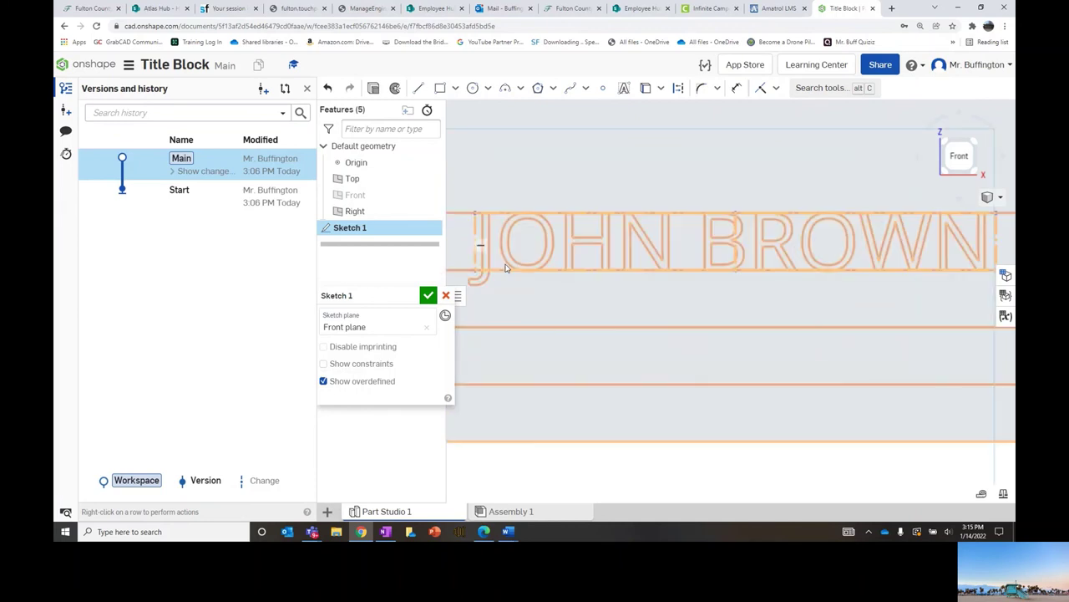
pyautogui.scroll(-3, 506, 266)
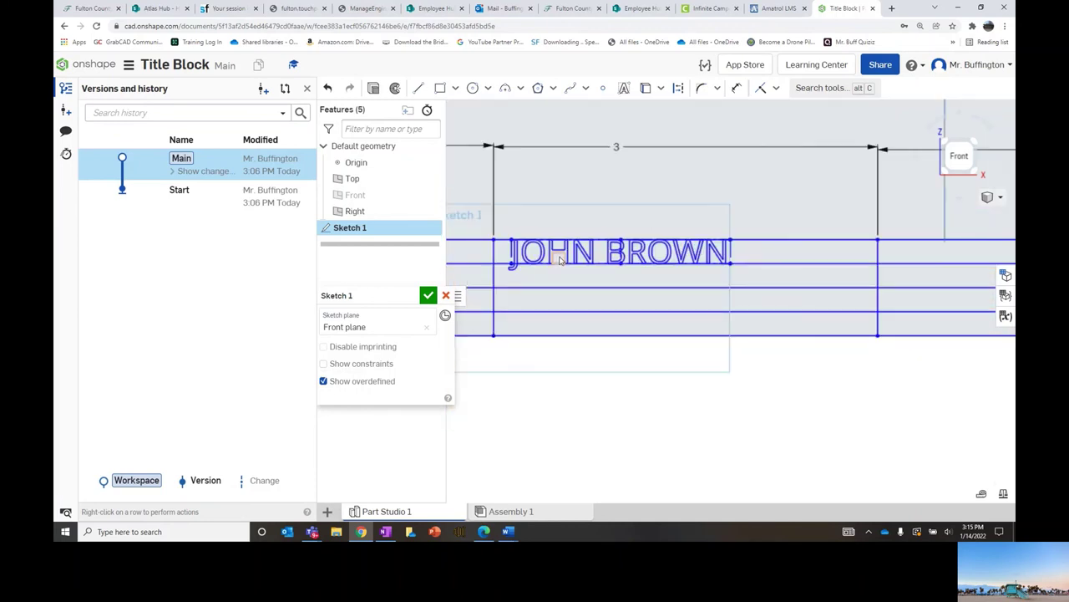
pyautogui.scroll(-4, 656, 243)
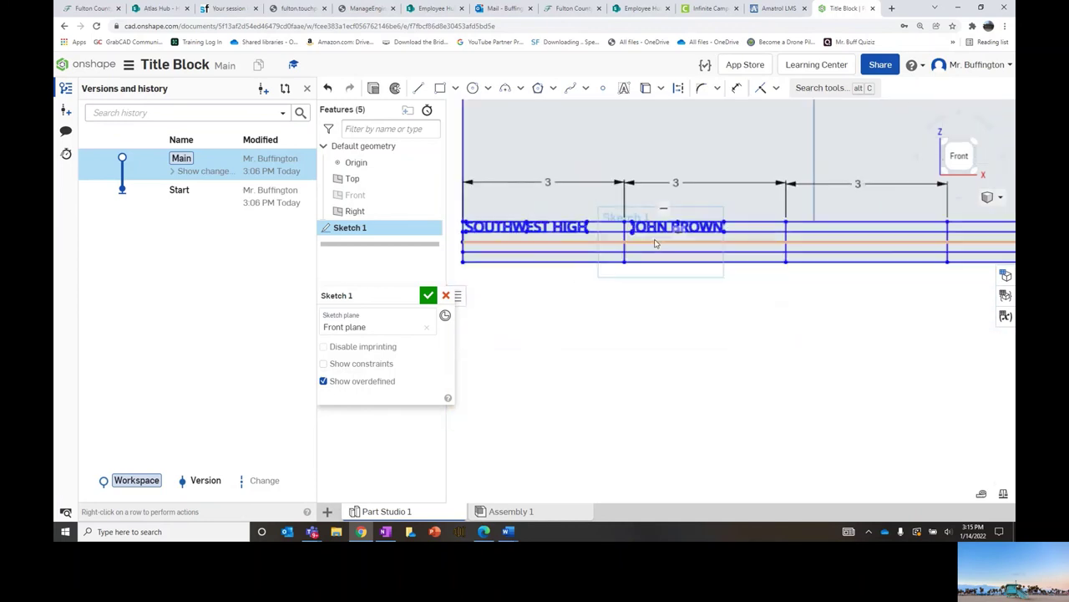
pyautogui.scroll(-1, 655, 243)
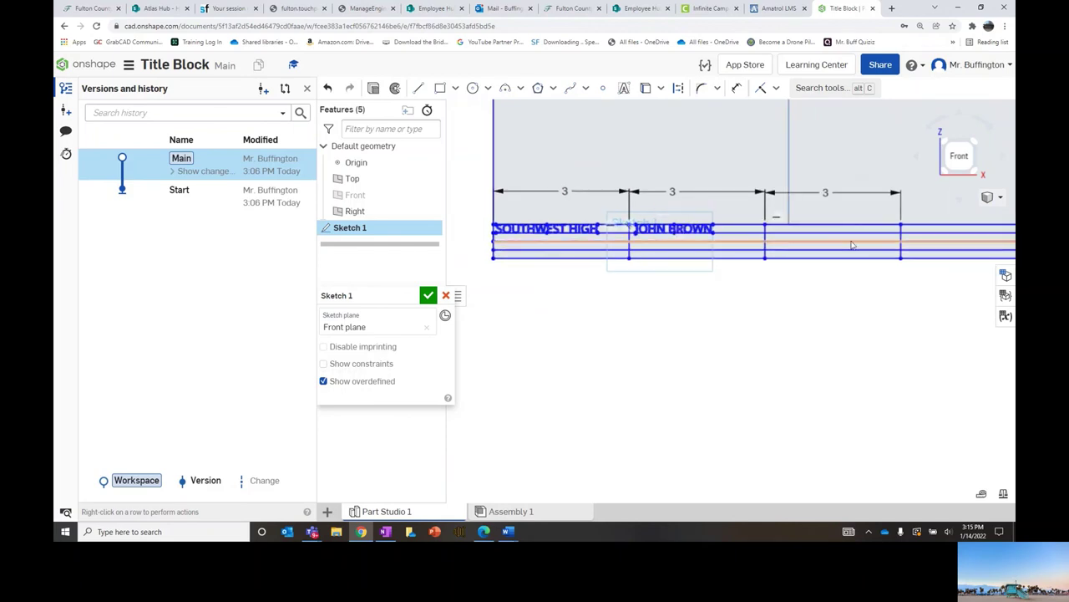
pyautogui.scroll(-5, 685, 284)
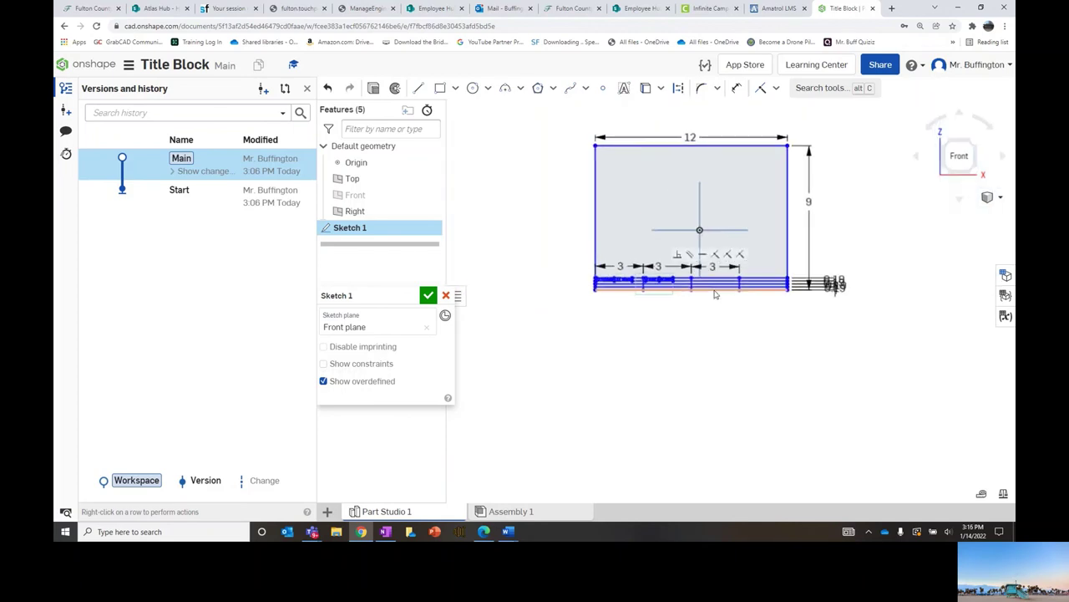
pyautogui.scroll(4, 710, 288)
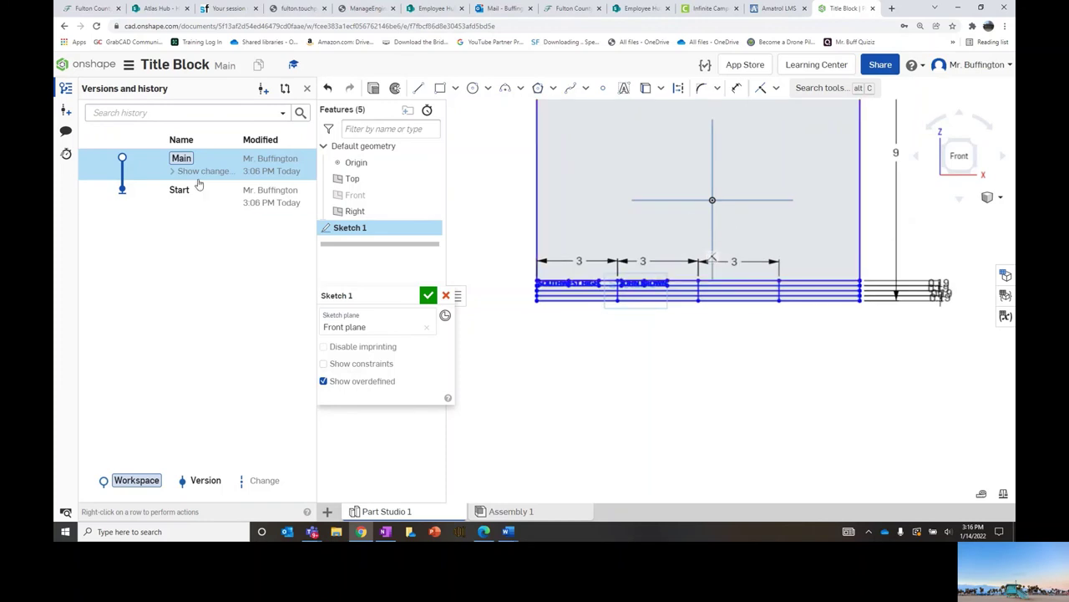
pyautogui.scroll(1, 661, 230)
pyautogui.scroll(-1, 662, 230)
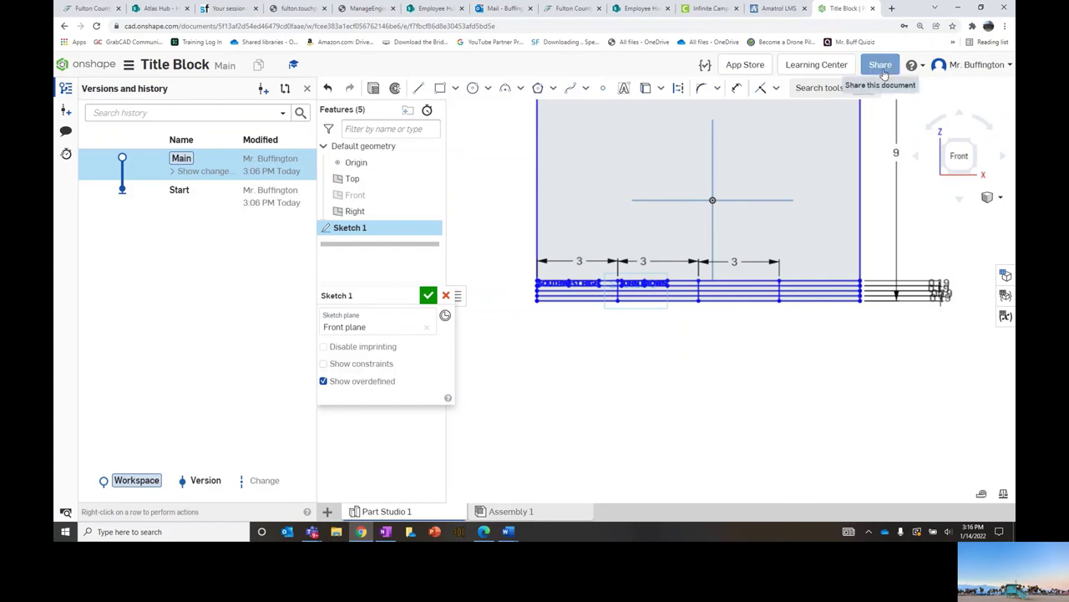
pyautogui.scroll(-1, 781, 275)
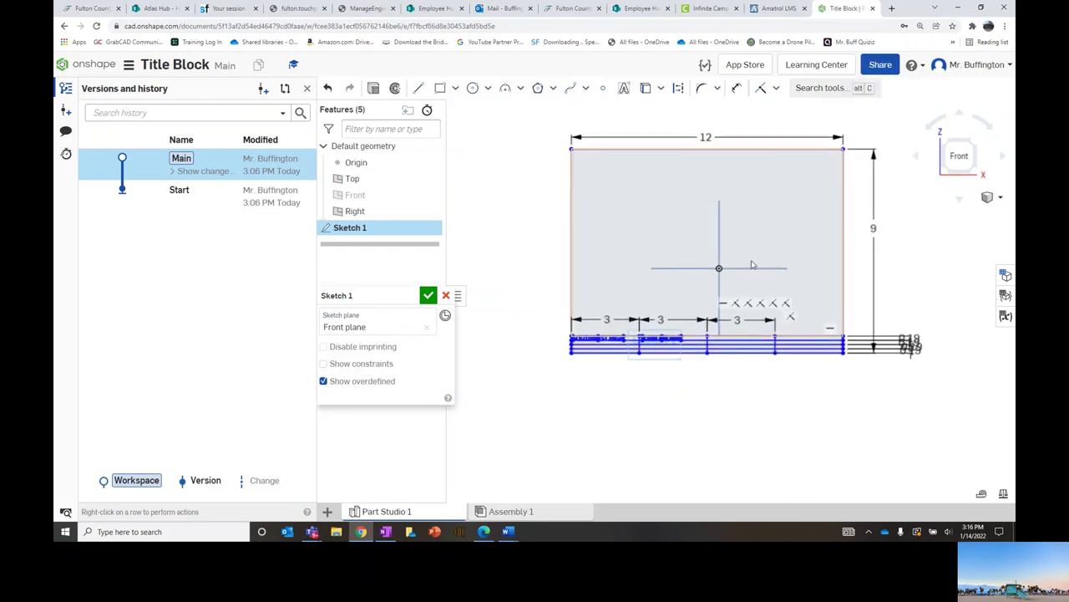
pyautogui.scroll(1, 752, 262)
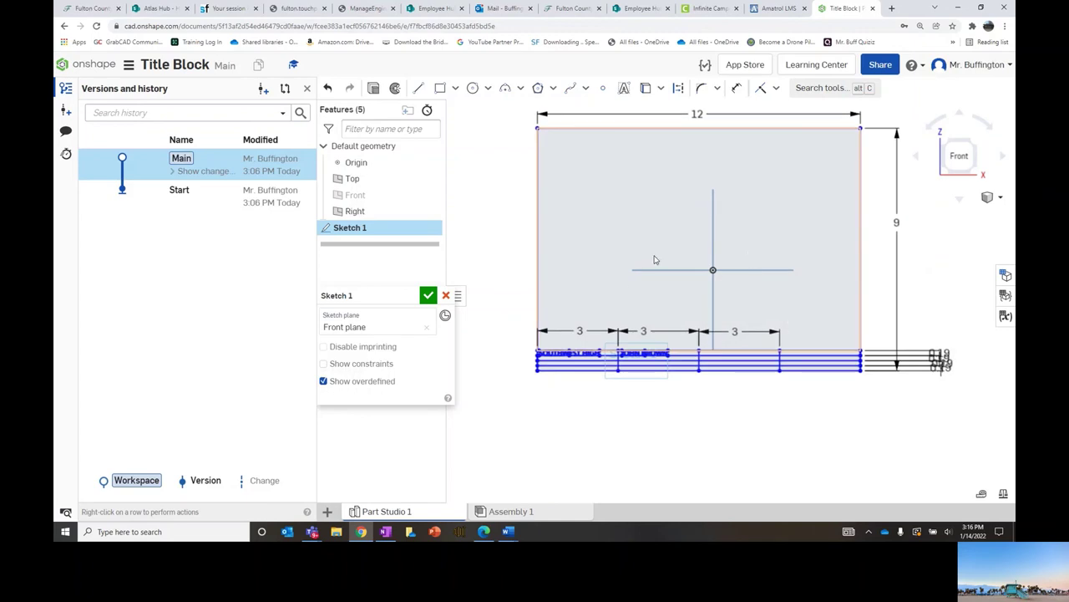
pyautogui.scroll(3, 643, 242)
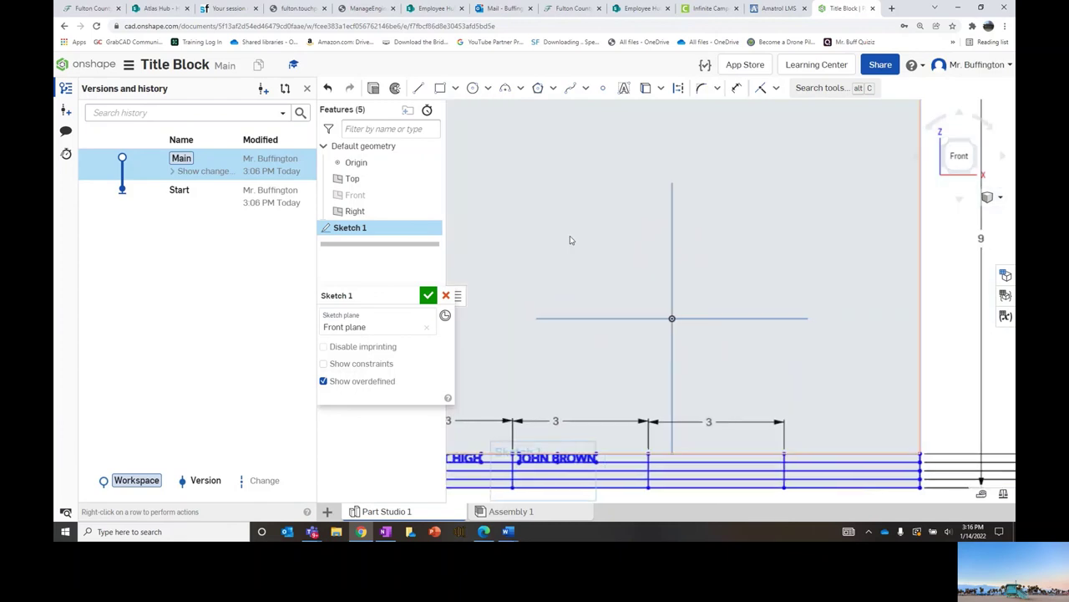
pyautogui.scroll(-3, 571, 240)
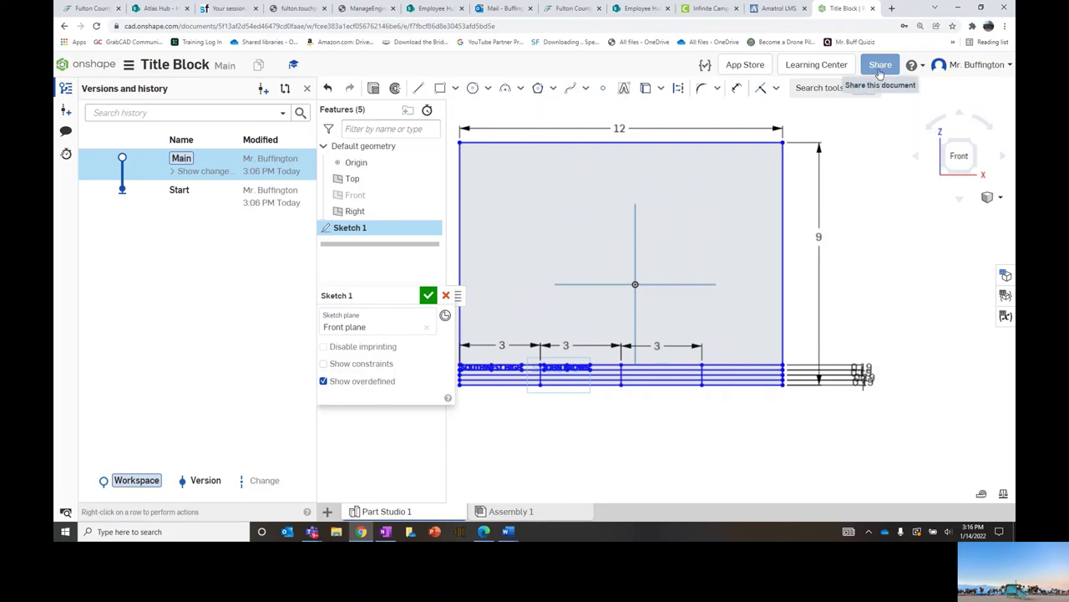
pyautogui.scroll(1, 846, 223)
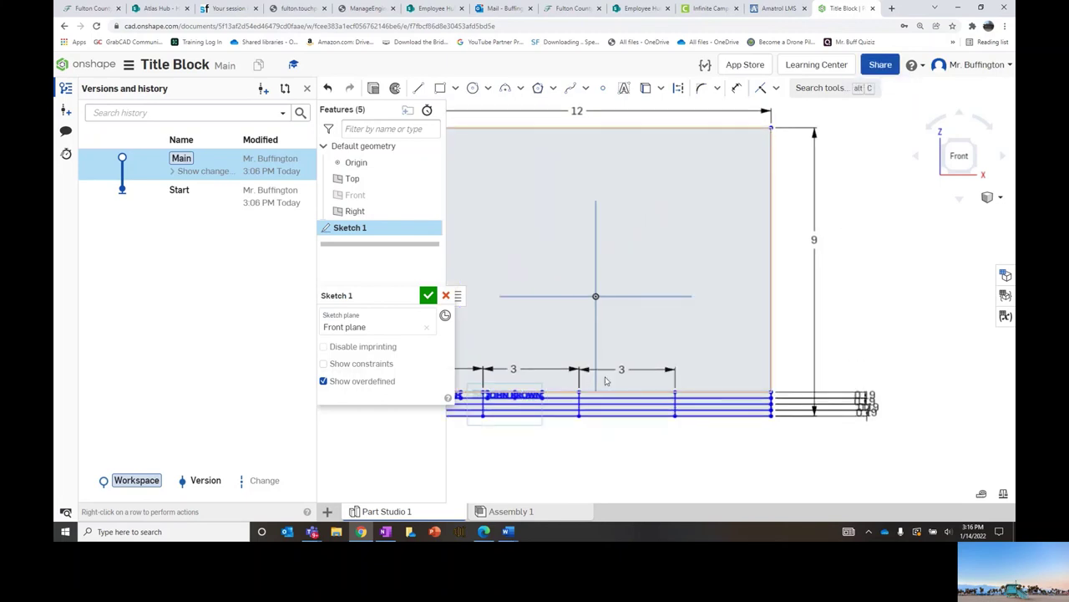
pyautogui.moveTo(607, 381); pyautogui.dragTo(688, 327, button='middle')
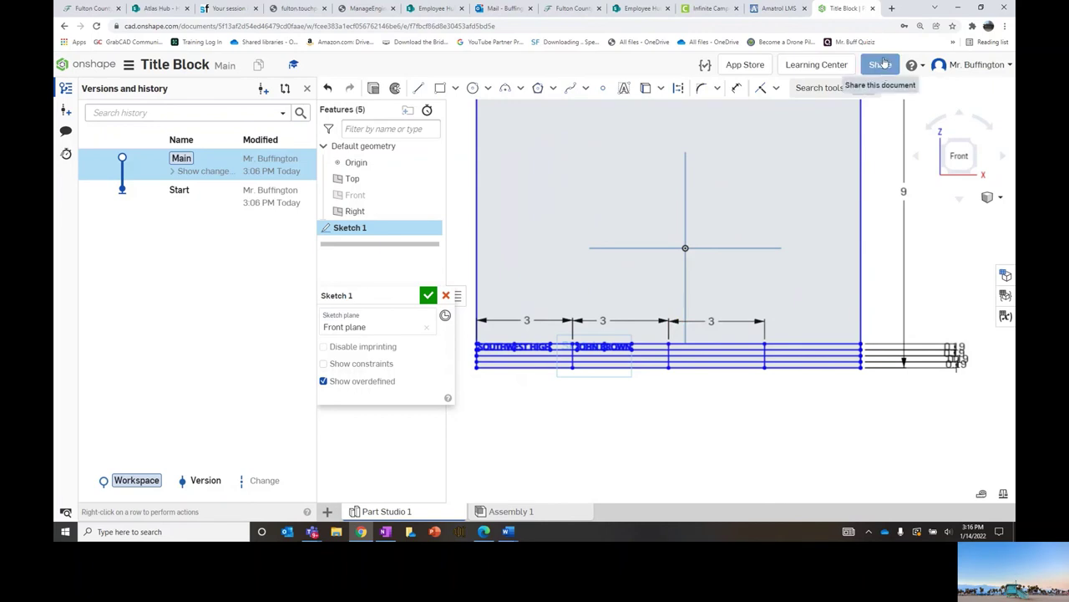
pyautogui.scroll(-1, 798, 297)
pyautogui.scroll(-1, 777, 311)
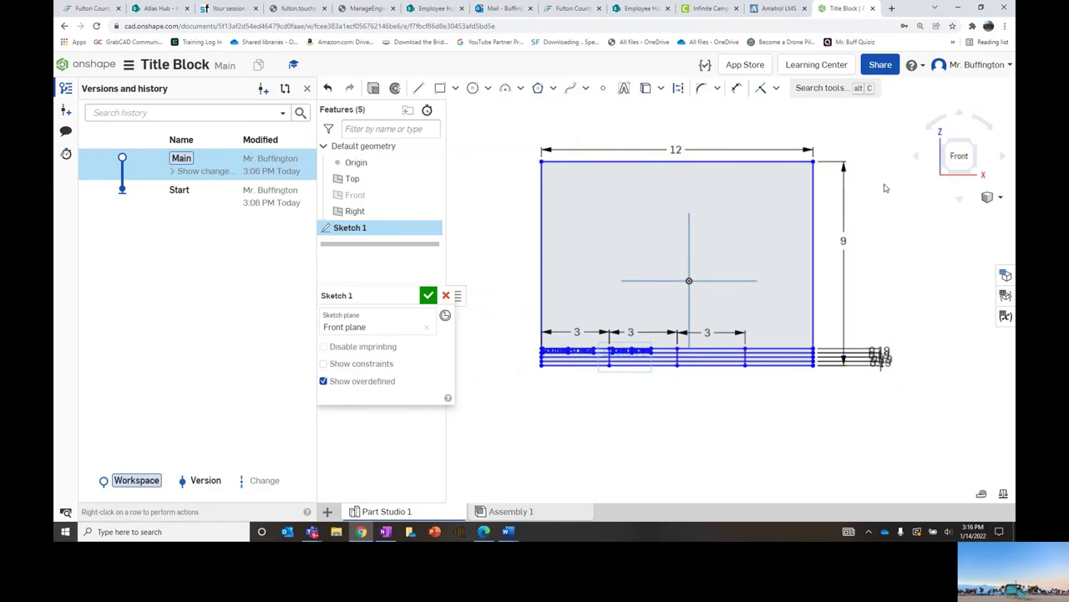
pyautogui.scroll(-1, 927, 129)
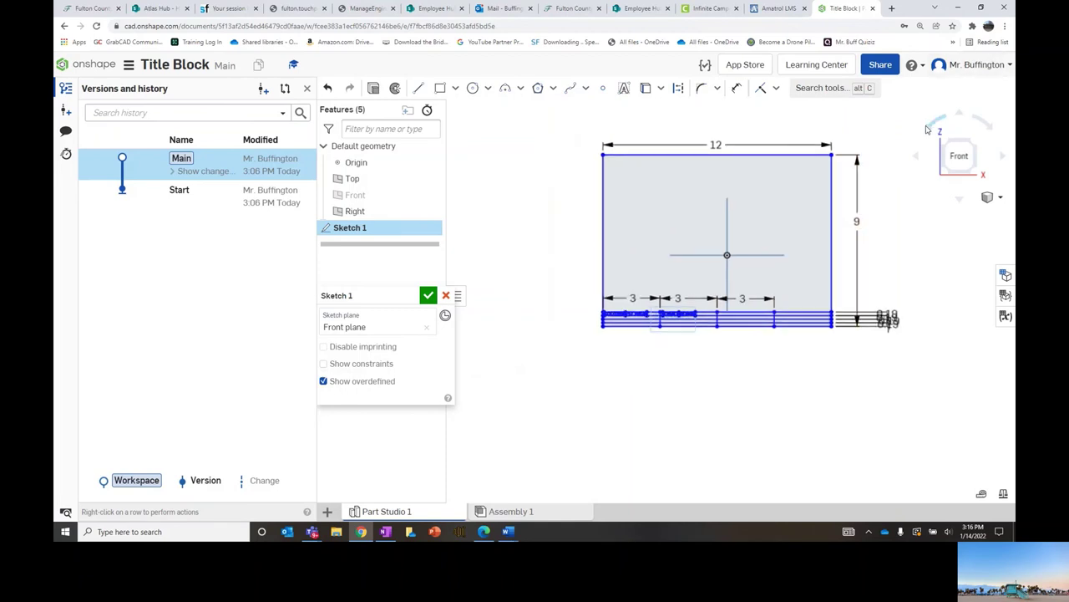